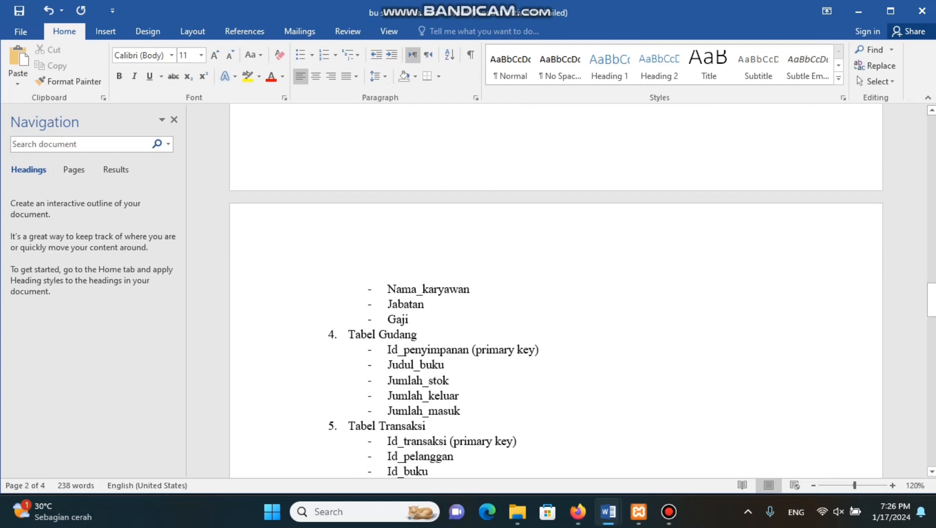
- Review the document's table field lists, the entity-relationship diagram, the table layouts and the query list
scroll(556, 291, down, 3)
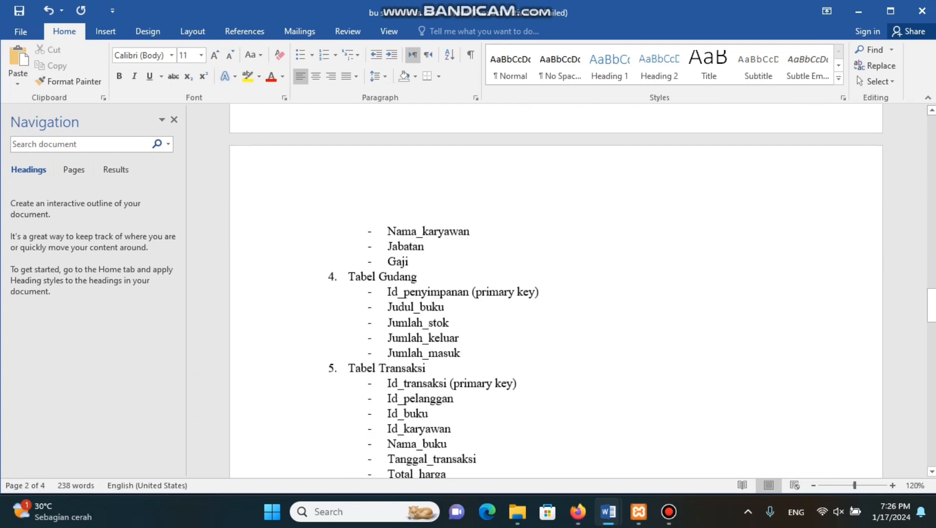
scroll(556, 291, down, 3)
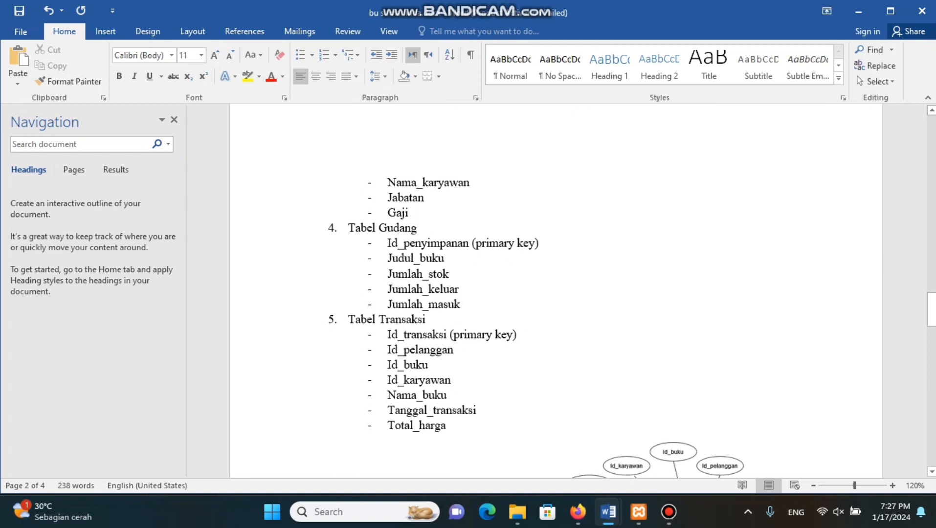
scroll(556, 291, down, 2)
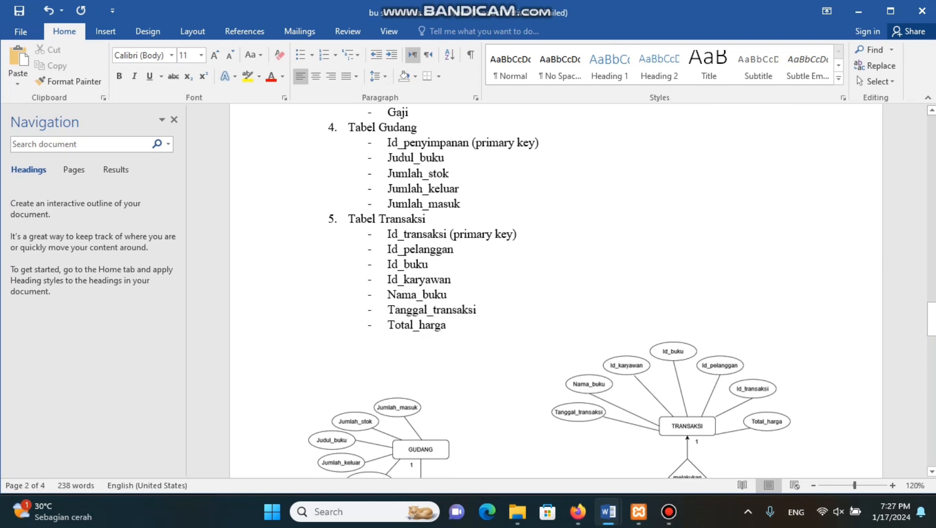
scroll(557, 291, down, 3)
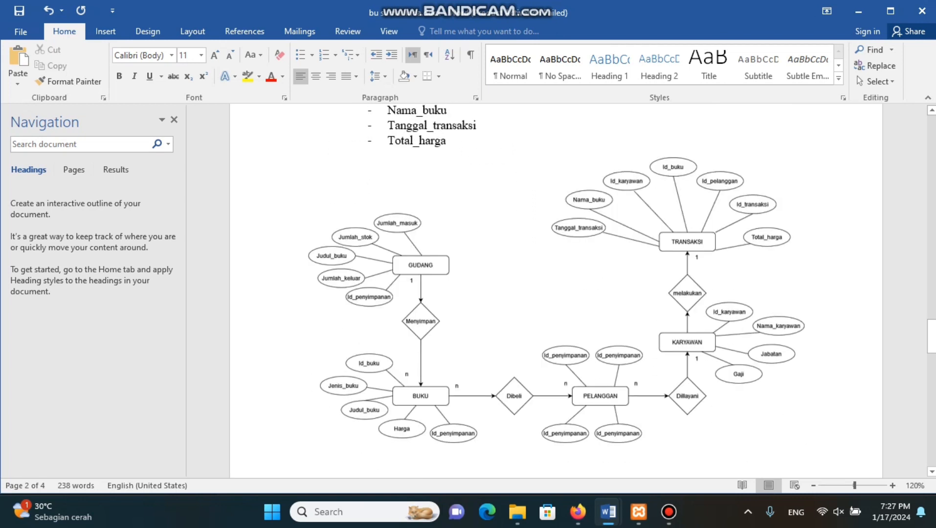
scroll(556, 291, down, 15)
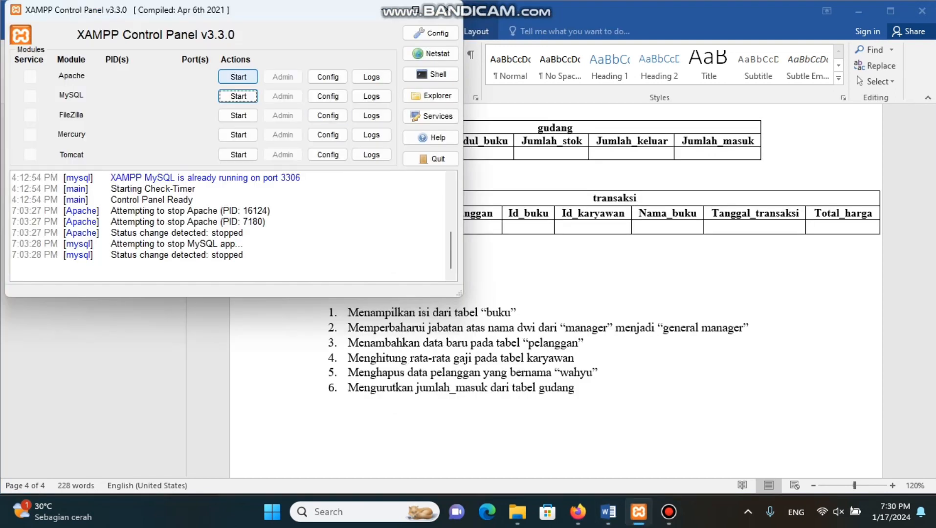
- Start the Apache and MySQL modules in the XAMPP Control Panel and put the panel away
click(238, 76)
click(238, 95)
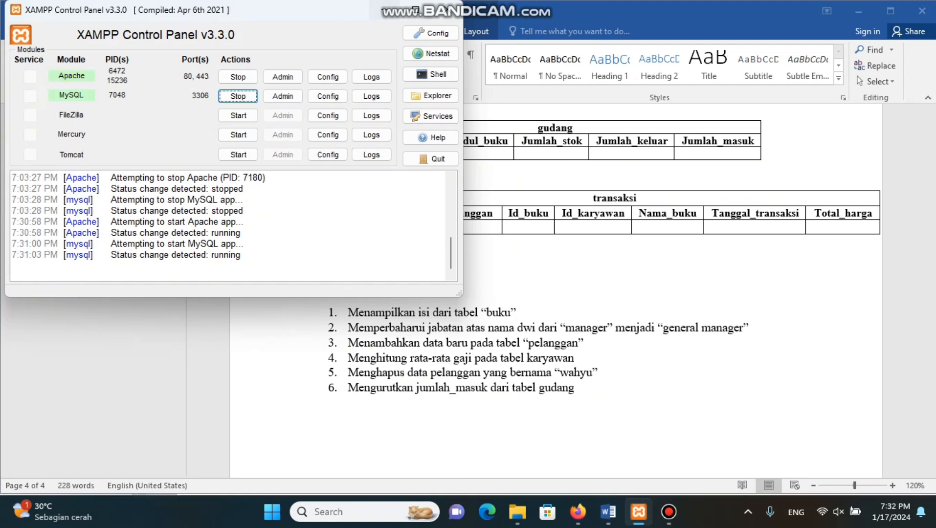
click(385, 10)
- Switch to phpMyAdmin in Firefox and browse the rows of the buku table in the tokobukuerd database
mouse_move(577, 512)
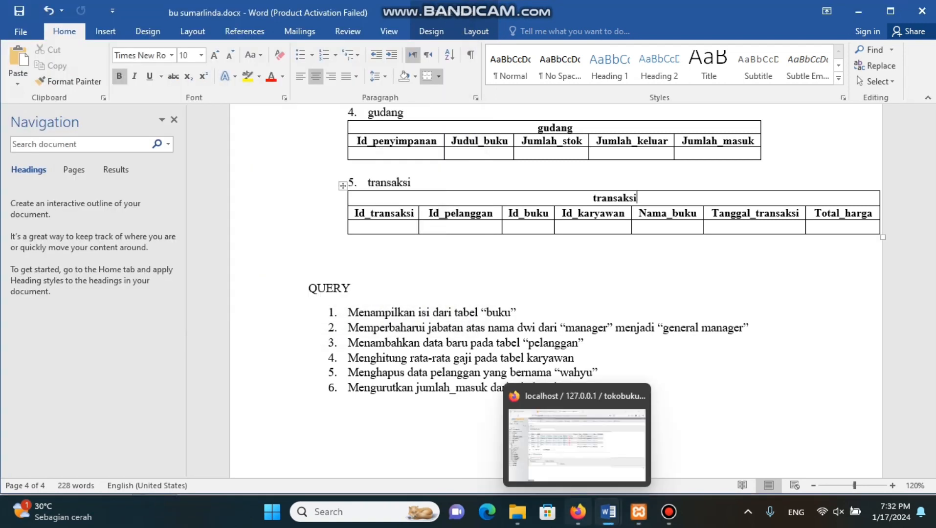
click(577, 443)
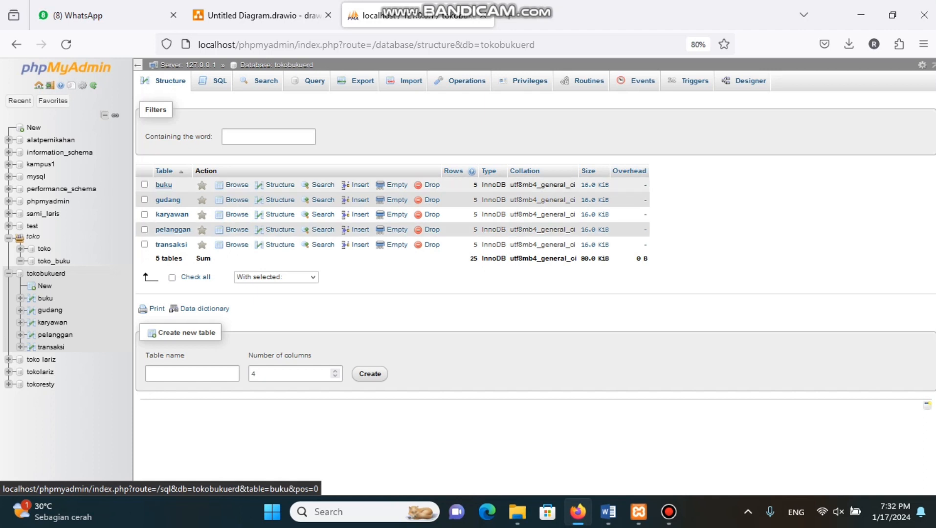
click(164, 185)
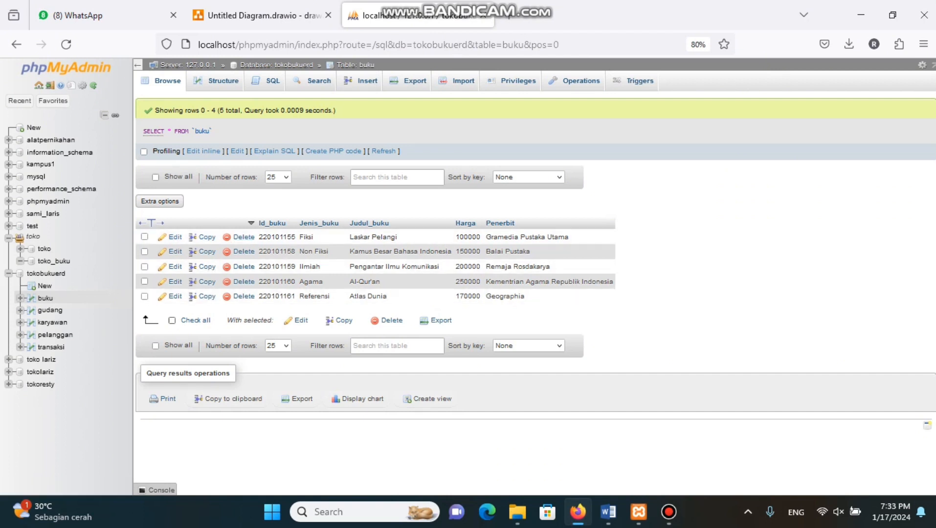
click(171, 320)
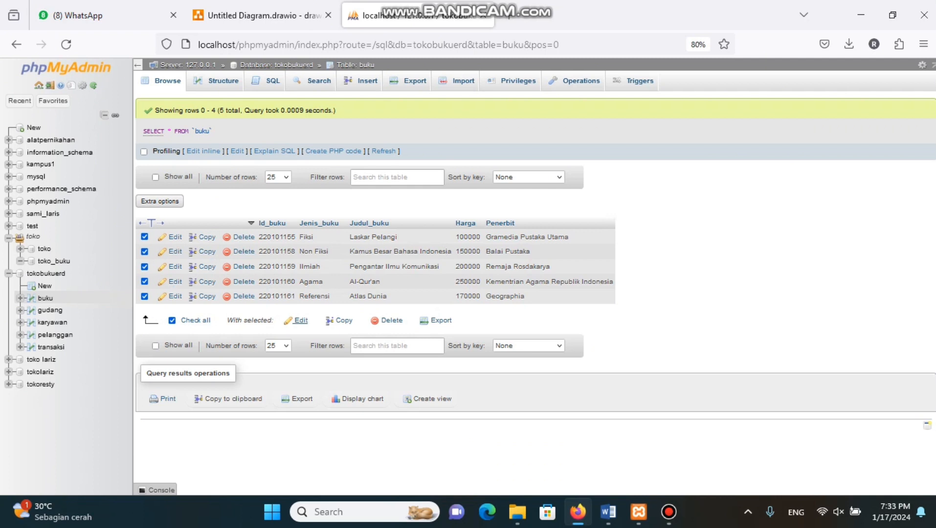
click(172, 320)
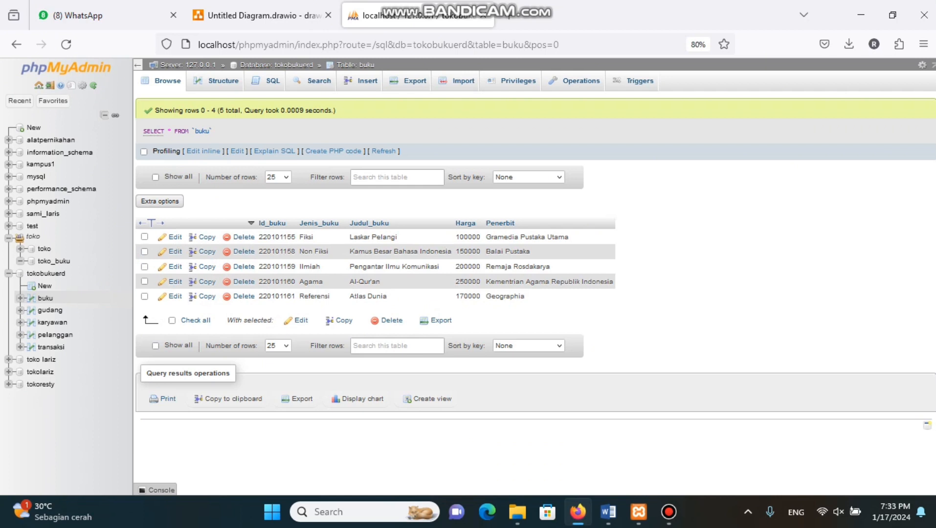
- Examine the buku table's structure and the available positions for adding new columns
click(223, 81)
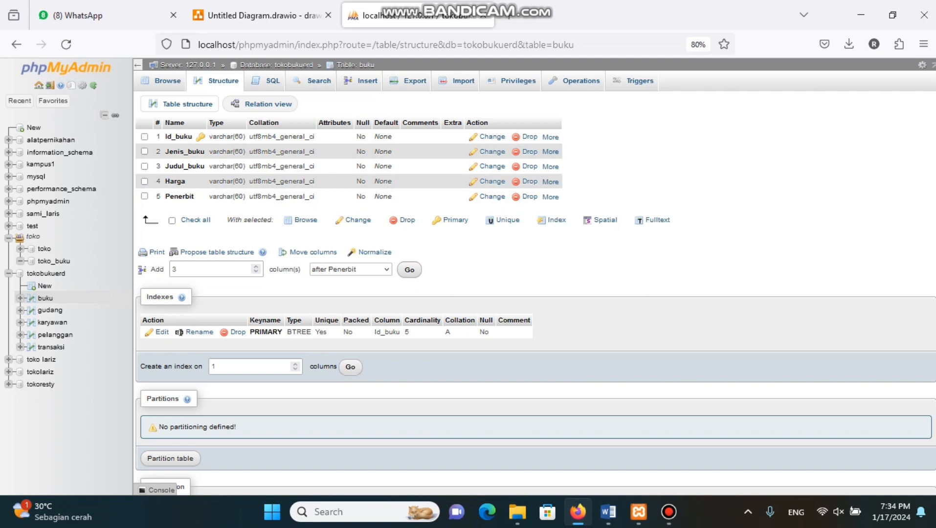
click(350, 270)
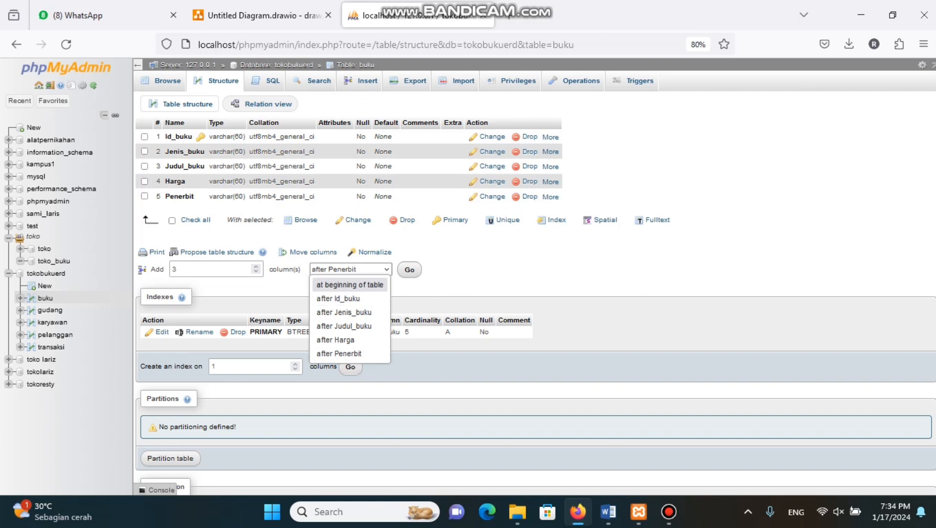
click(361, 80)
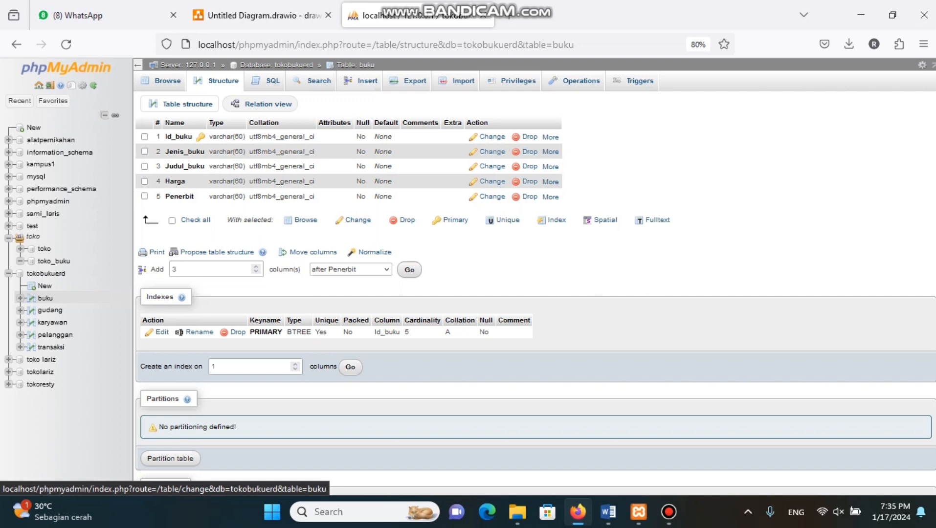
- Fill in a new buku row with Id_buku 99999, Jenis_buku horor, Judul_buku malam jumat kliwon, Harga 80000 and Penerbit ki ageng
click(361, 81)
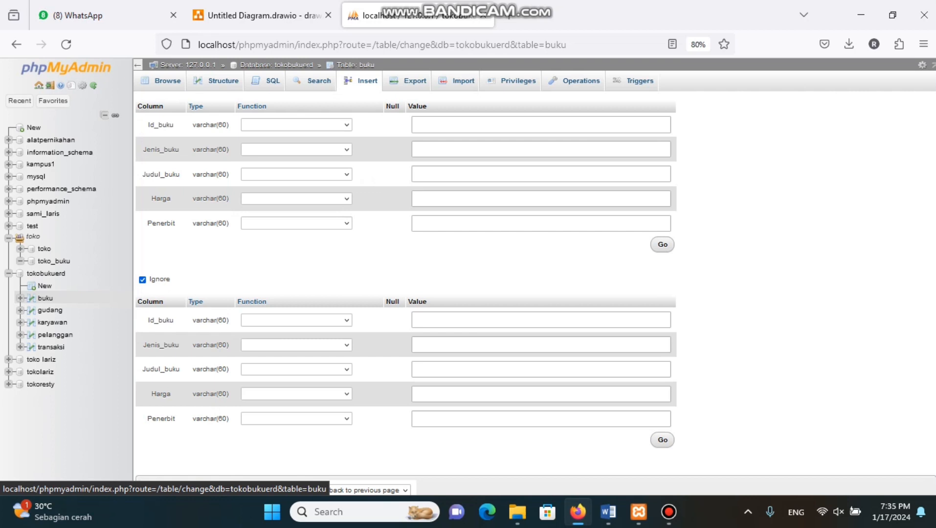
text(99999)
key(Tab)
text(horor)
key(Tab)
text(malam jumat kliwon)
key(Tab)
text(80000	ki )
text(ageng)
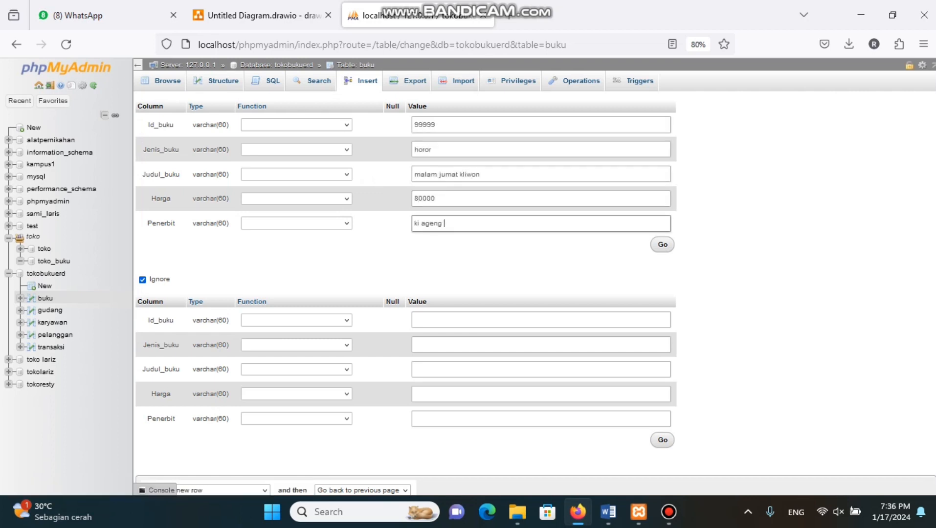
- Set the insertion form to 3 rows and submit the new buku record
scroll(535, 293, down, 3)
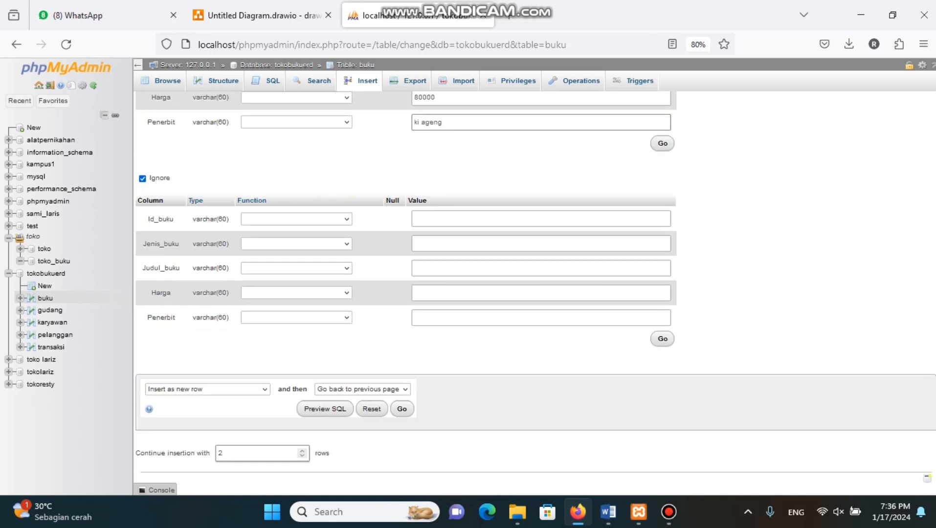
click(301, 450)
click(302, 450)
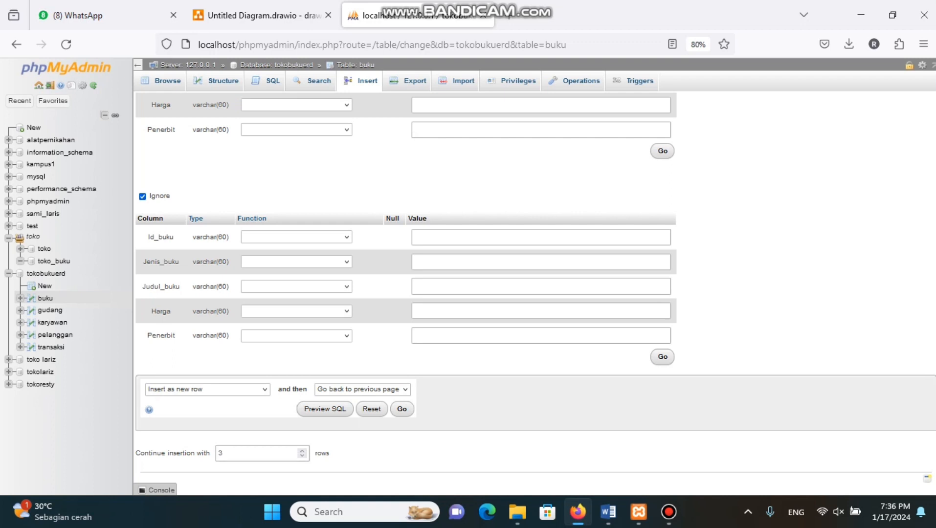
scroll(536, 293, up, 5)
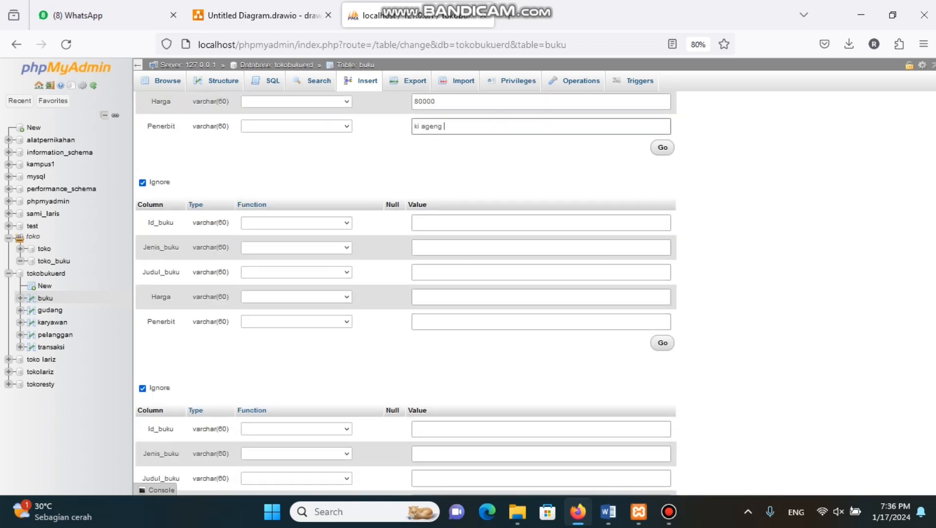
click(142, 183)
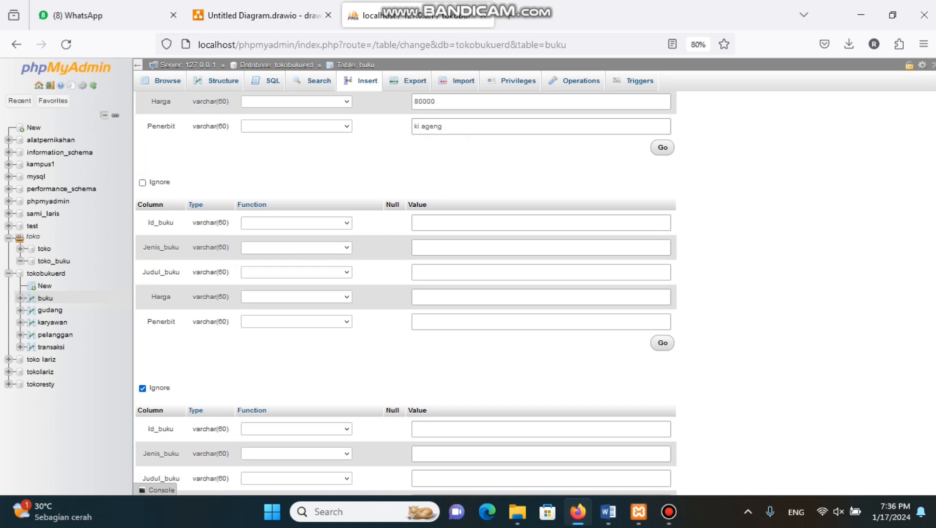
click(143, 183)
scroll(536, 294, down, 4)
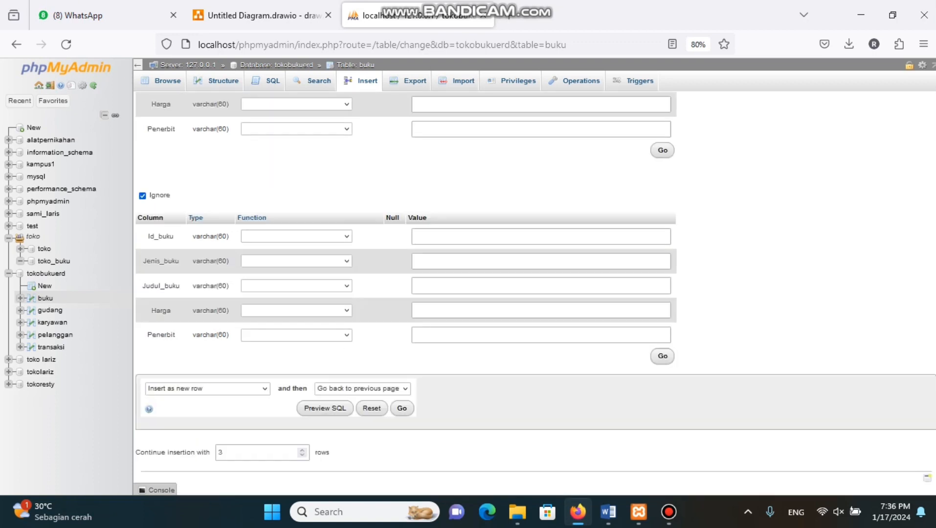
click(402, 409)
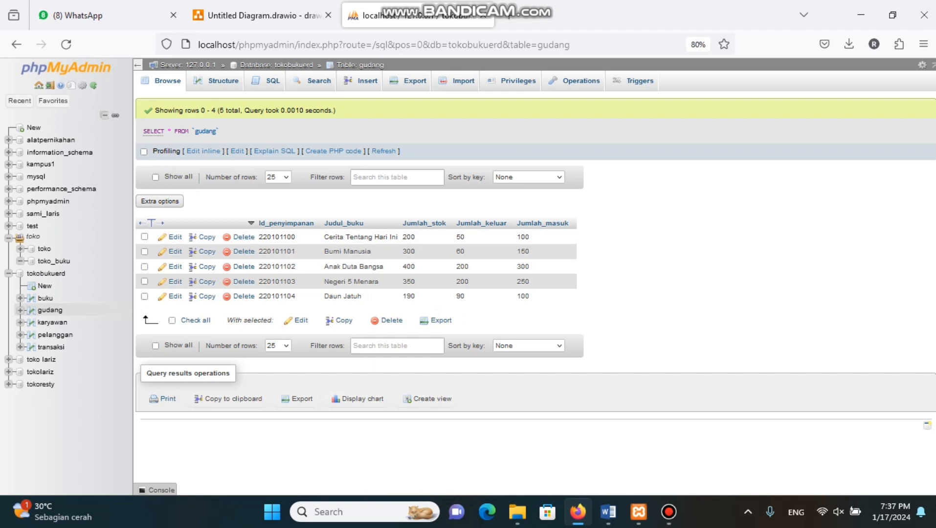
- Insert a gudang row with Id_penyimpanan 77777, Judul_buku alam semesta, Jumlah_stok 999, Jumlah_keluar 200 and Jumlah_masuk 300
click(224, 81)
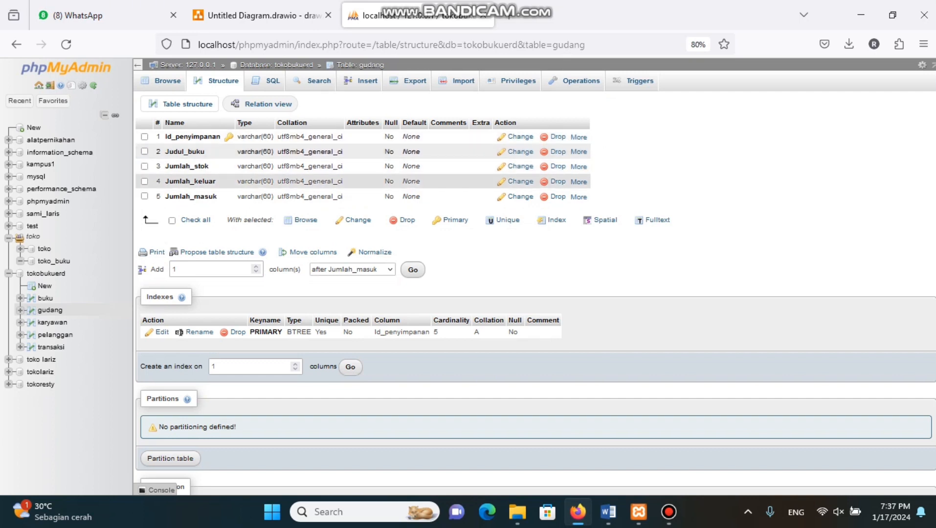
click(521, 151)
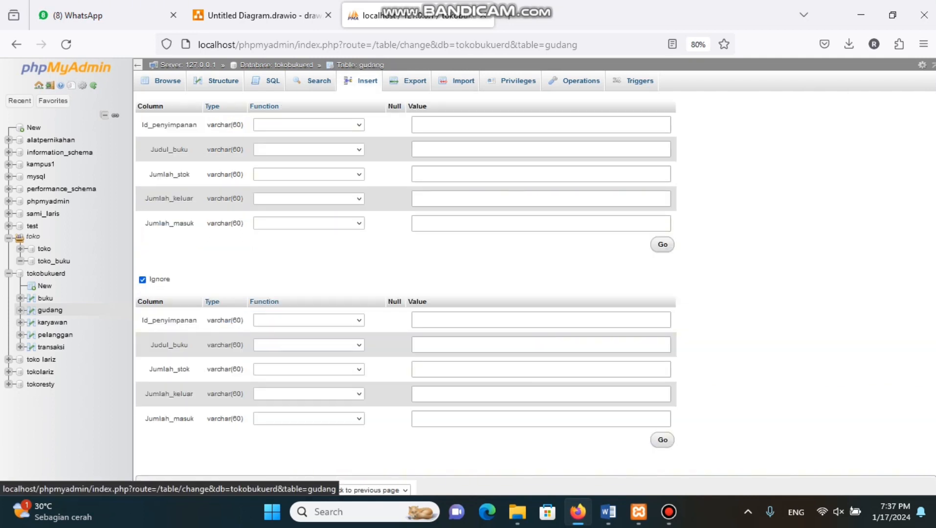
click(508, 125)
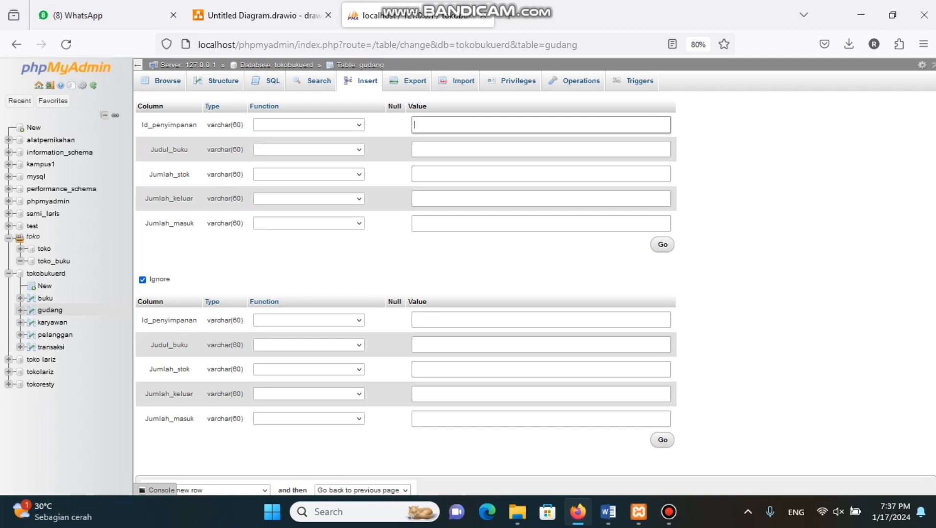
text(77777)
key(Tab)
text(alam semesta)
key(Tab)
text(999)
key(Tab)
text(200)
key(Tab)
text(300)
key(Return)
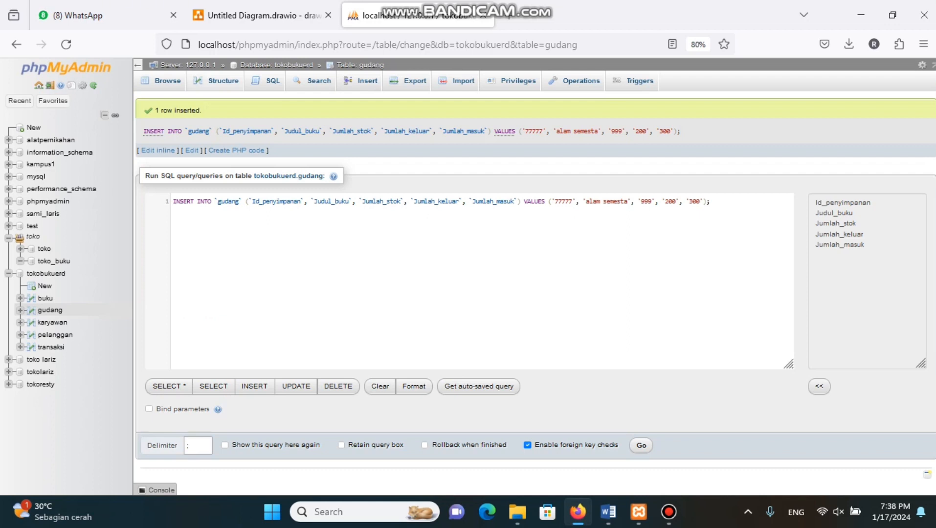
- Browse the gudang rows and inspect the karyawan table's rows and structure
click(168, 81)
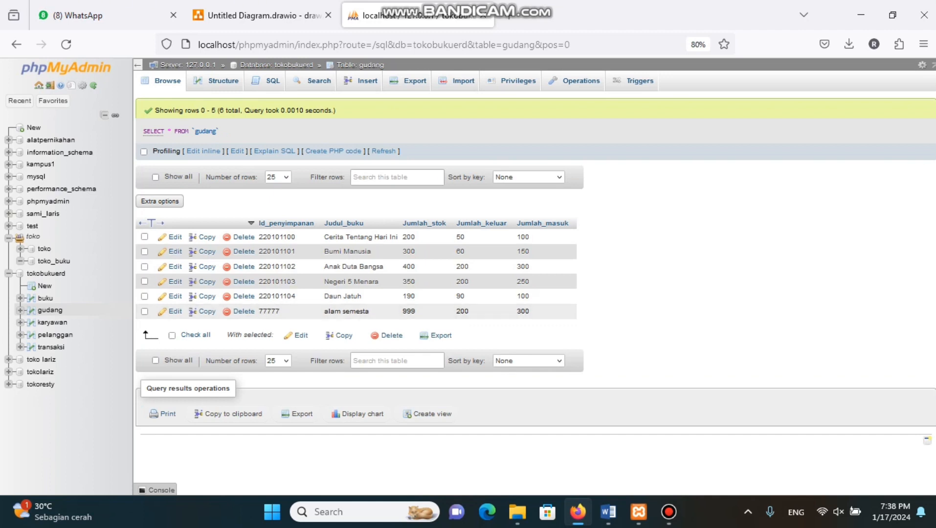
click(52, 322)
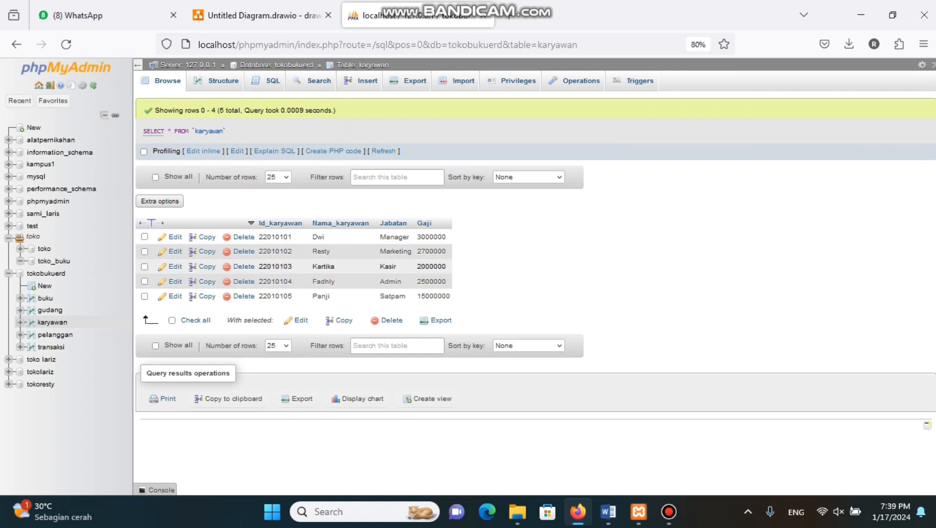
click(219, 81)
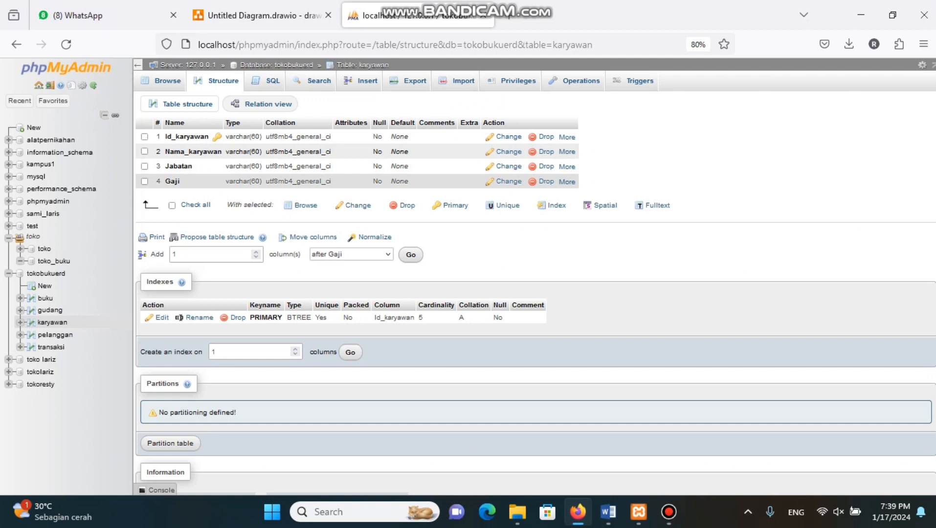
- Insert a karyawan row with the employee's ID and name, Jabatan bookeeper and Gaji 1500000
click(361, 81)
click(540, 125)
text(66666)
key(Tab)
text(ala)
key(Tab)
text(bookeeper)
key(Tab)
text(1500000)
scroll(536, 293, down, 2)
click(403, 408)
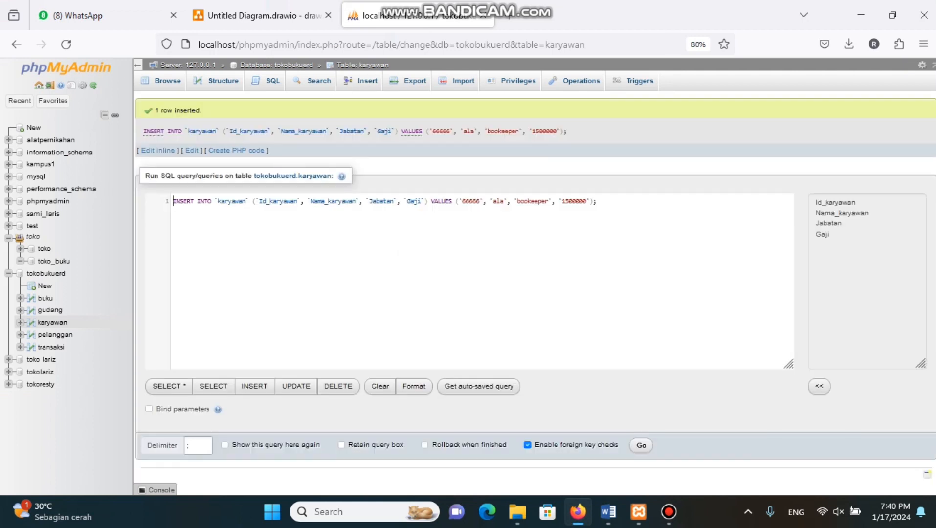
- Browse the karyawan rows and inspect the pelanggan table's rows and structure
click(168, 82)
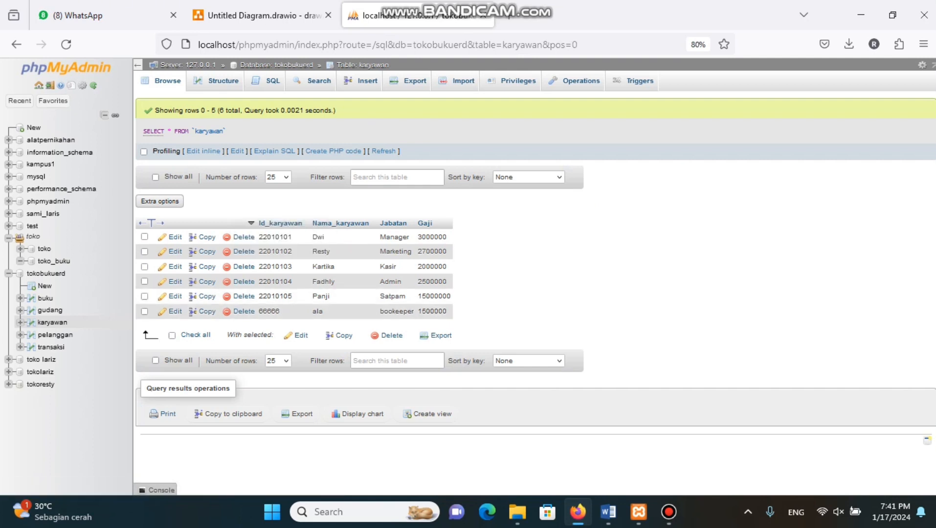
click(55, 335)
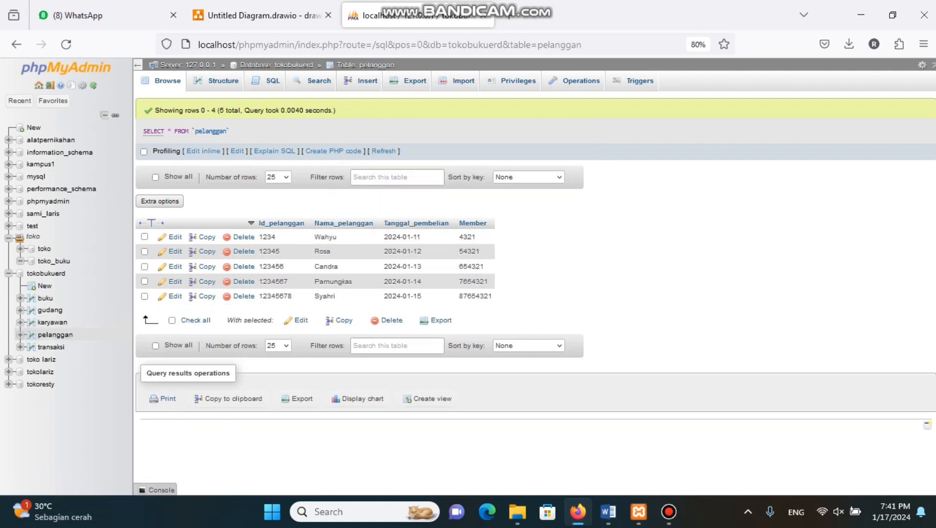
click(218, 81)
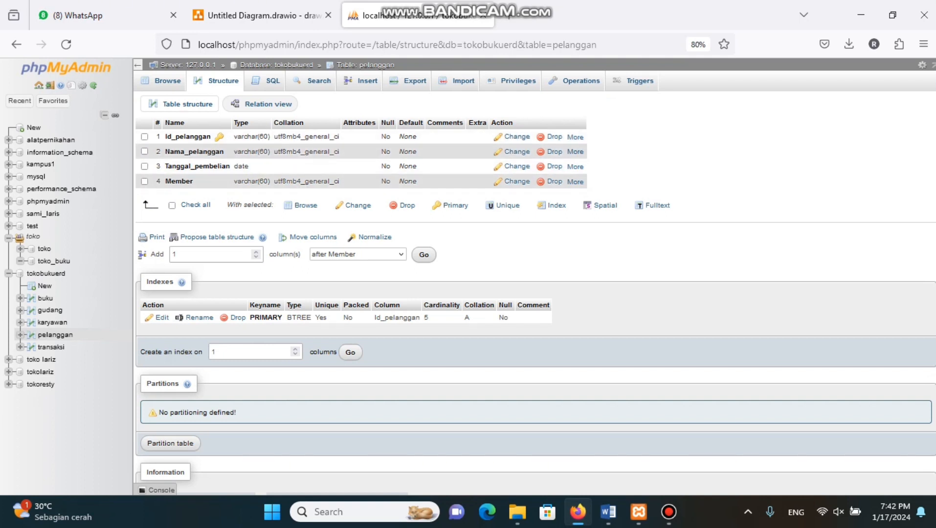
- Insert a pelanggan row with the customer's ID and name, Tanggal_pembelian 2024-01-17 and the member number
click(361, 81)
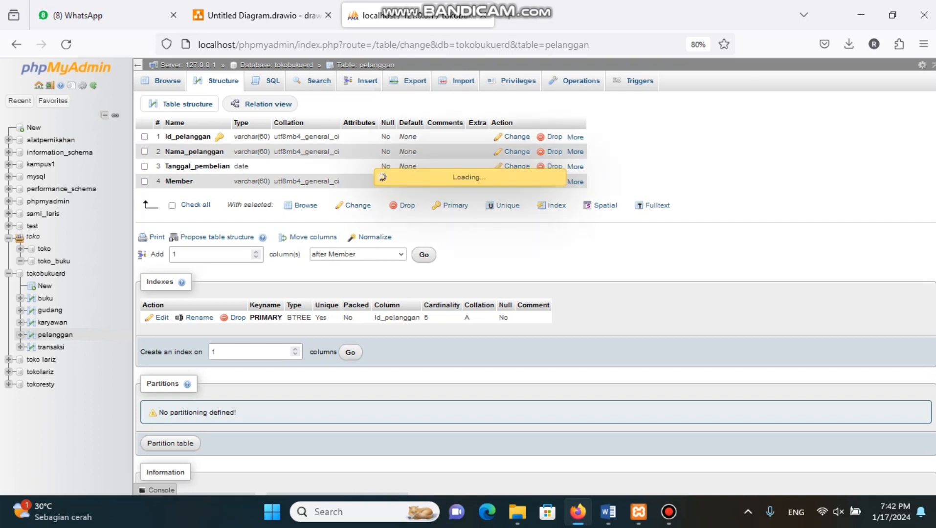
click(540, 125)
text(55555)
key(Tab)
text(agnes)
key(Tab)
text(2024-01-17)
key(Tab)
text(4444)
key(Return)
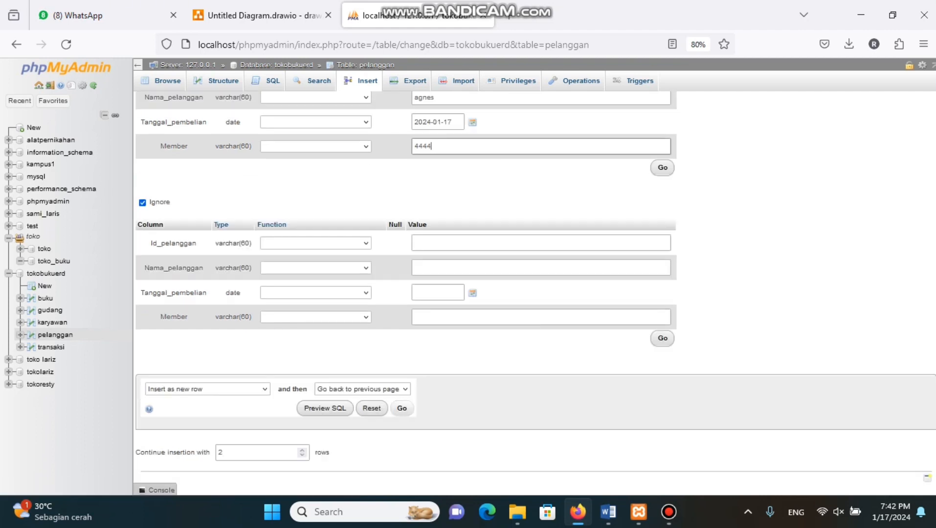
- Browse the pelanggan rows and inspect the transaksi table's rows and structure
click(223, 81)
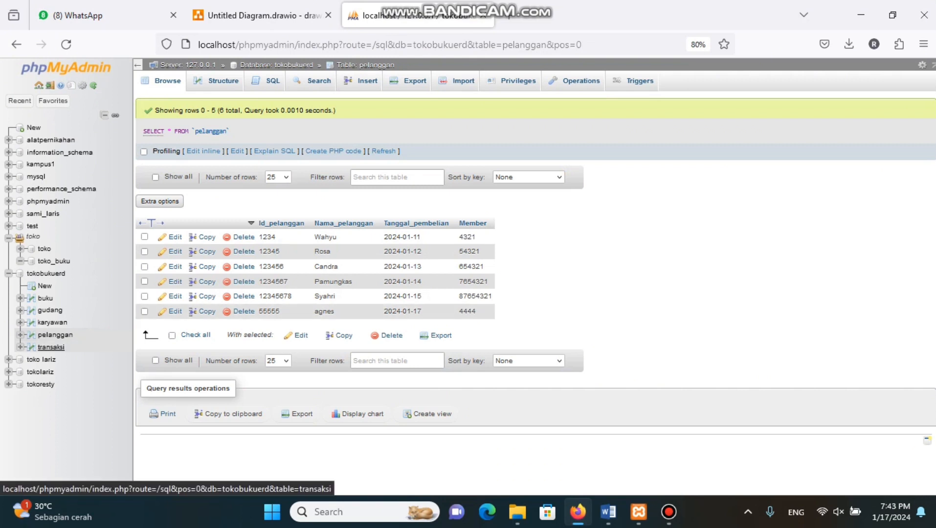
click(51, 347)
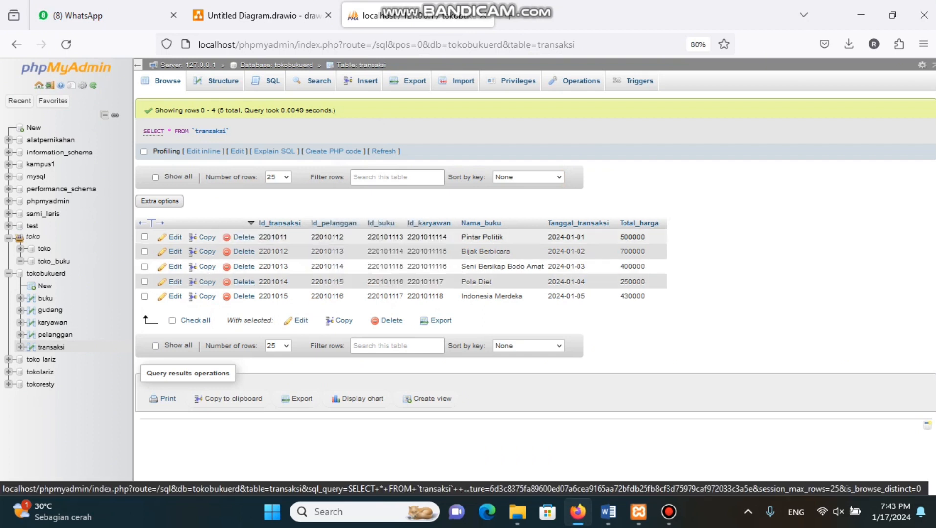
click(31, 348)
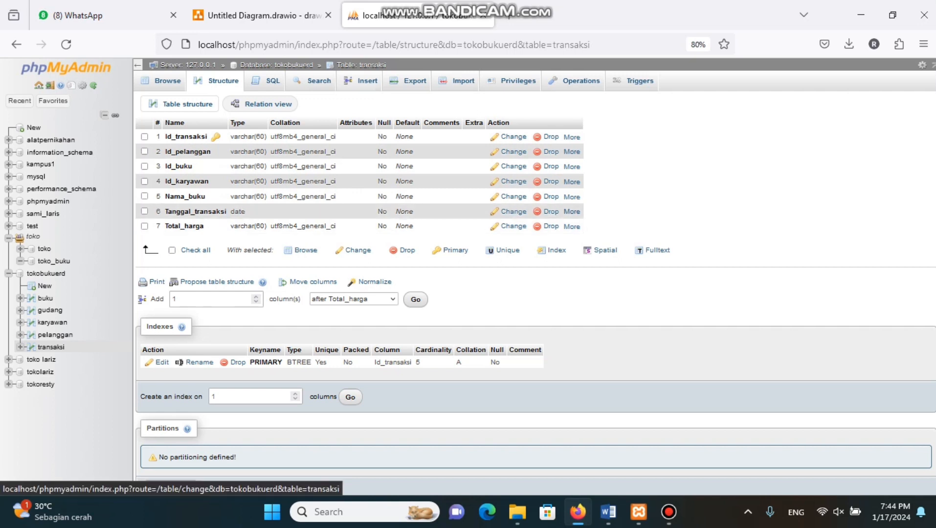
- Insert a transaksi row with its transaction, customer and employee IDs, Id_buku 55555, Nama_buku cerita resty, Tanggal_transaksi 2024-01-11 and Total_harga 550000, and browse the rows
click(367, 81)
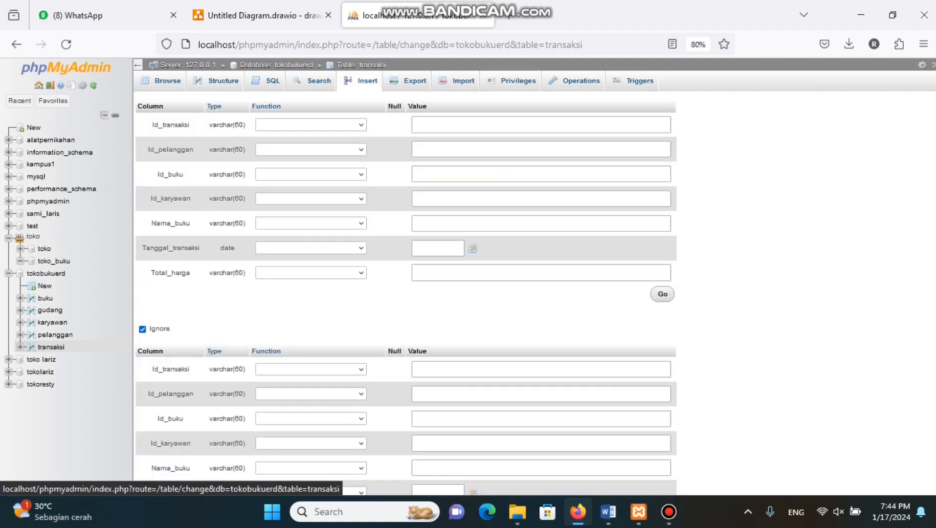
text(333)
key(Tab)
text(444444)
key(Tab)
text(55555)
key(Tab)
text(88888)
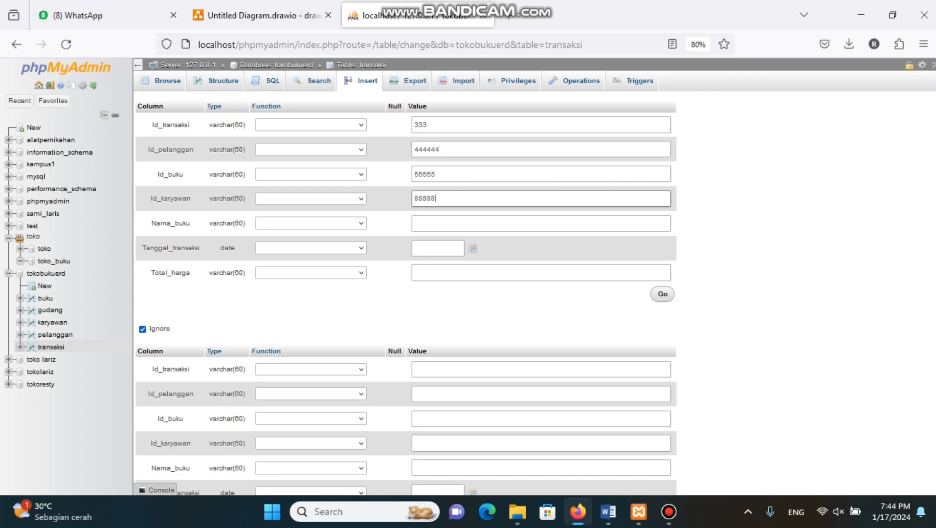
text(	cerita resty)
key(Tab)
text(2024-01-11)
key(Tab)
text(550000)
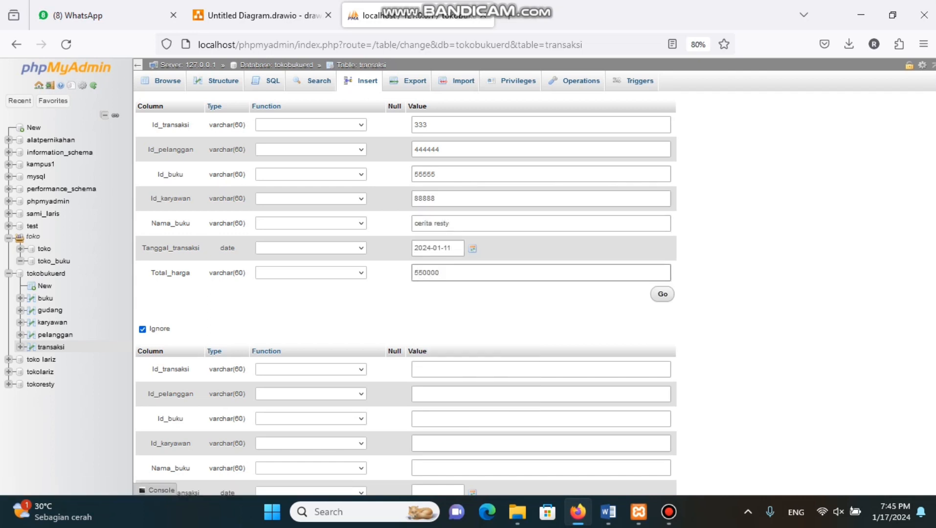
key(Return)
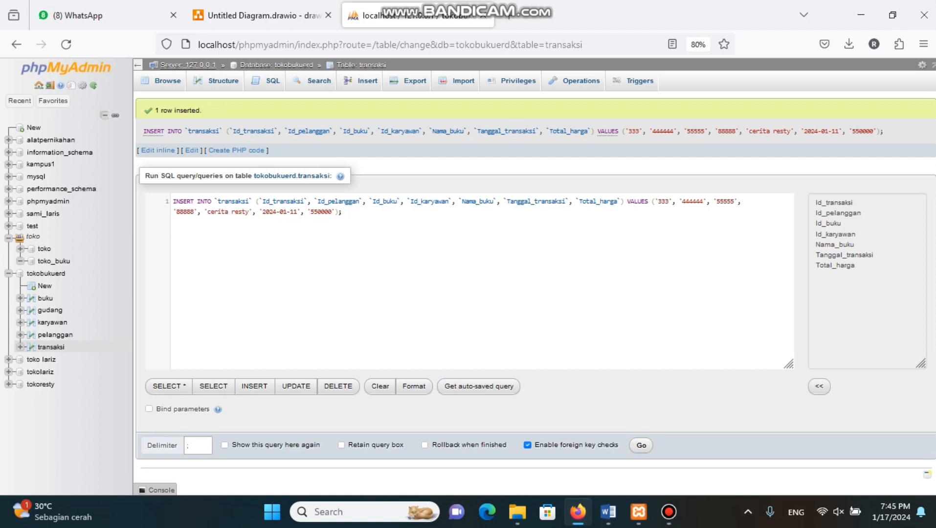
click(219, 81)
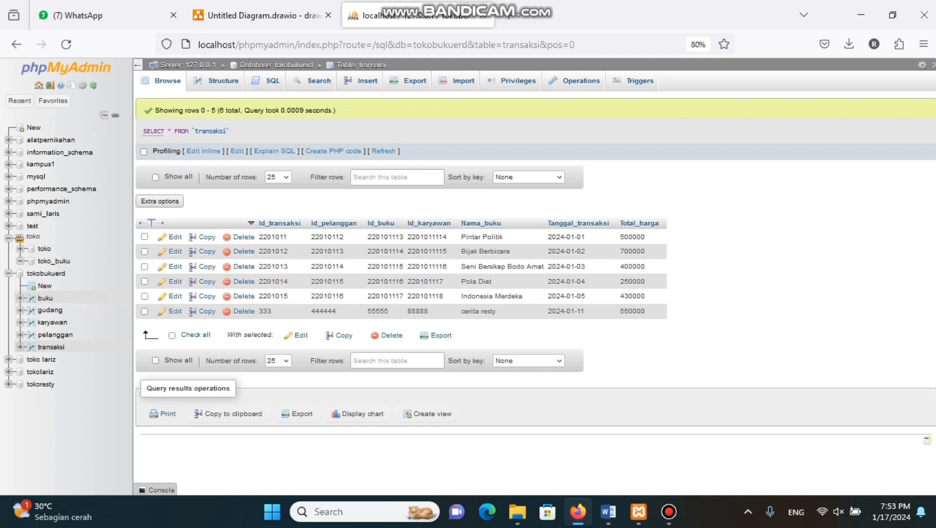
- Run an SQL UPDATE on the buku table setting harga to '150000' where Id_buku is '220101155', and browse the rows
click(45, 298)
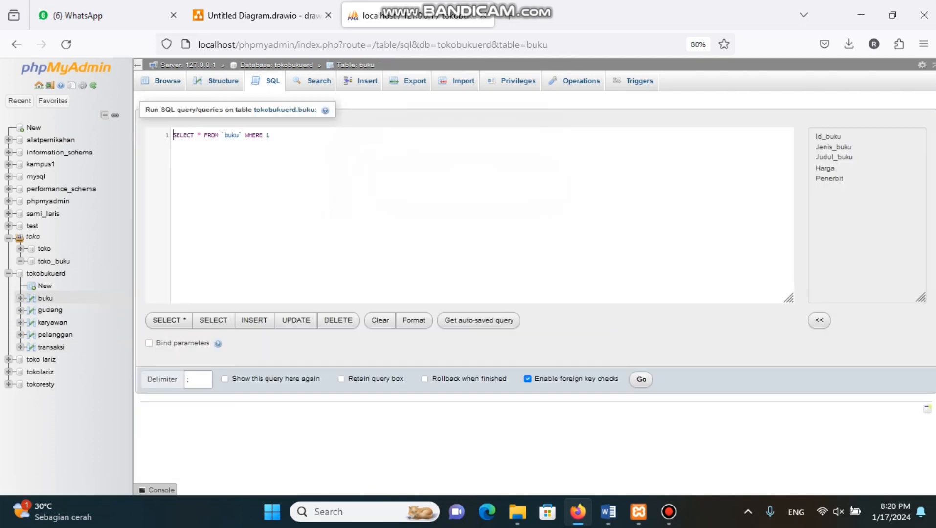
key(ctrl+a)
key(BackSpace)
text(U)
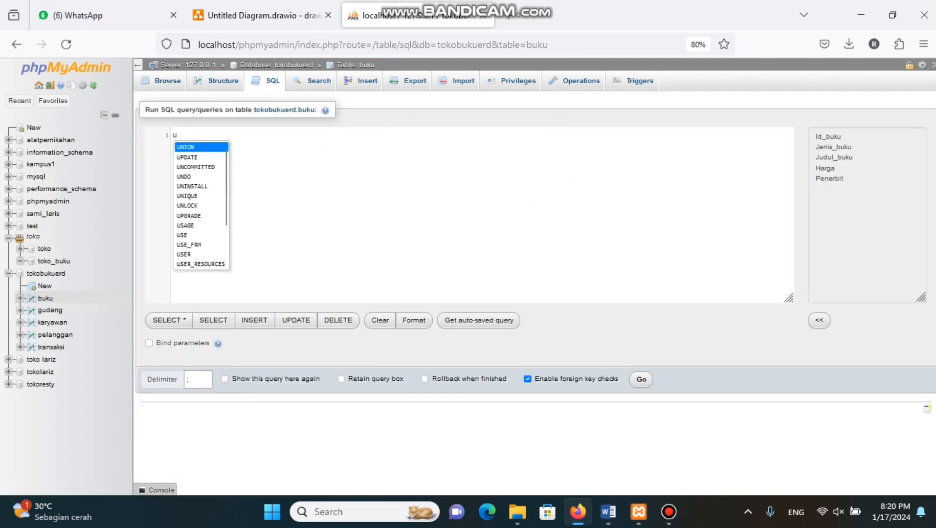
text(PDATE buku SE)
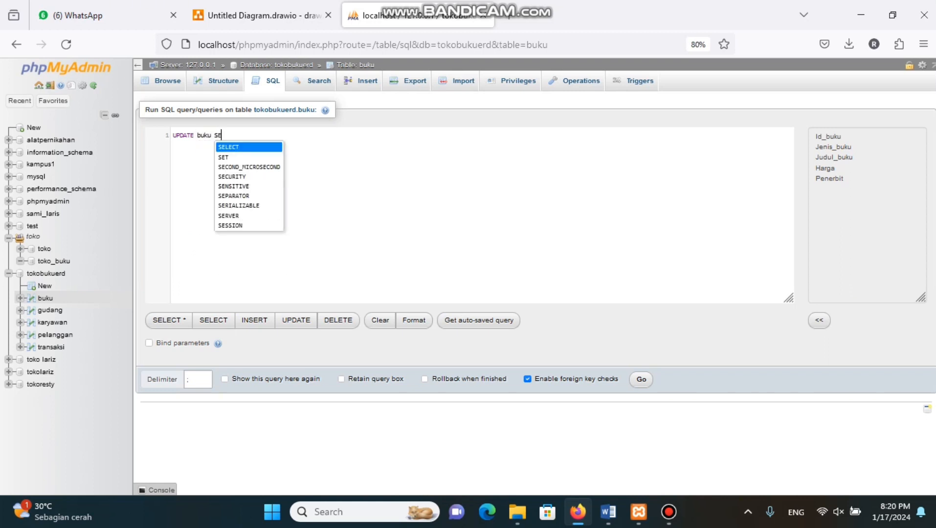
text(T harga)
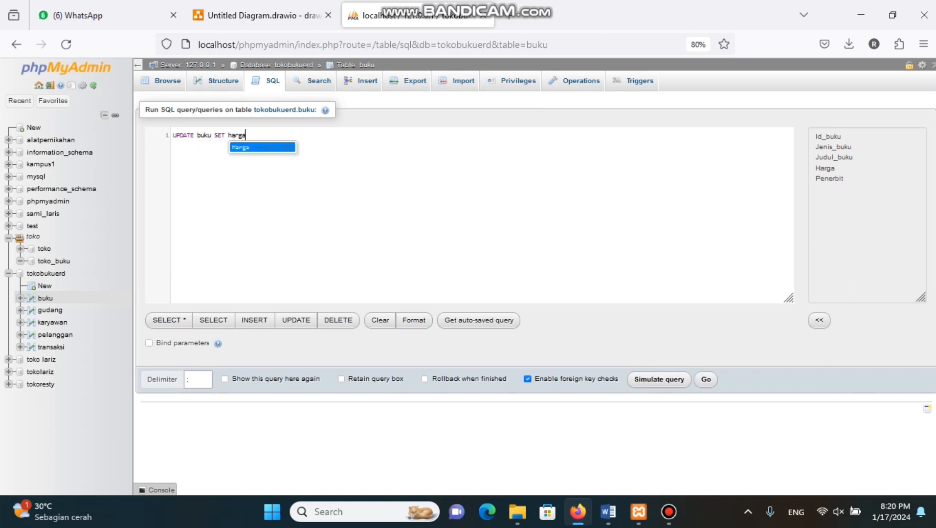
text( = ')
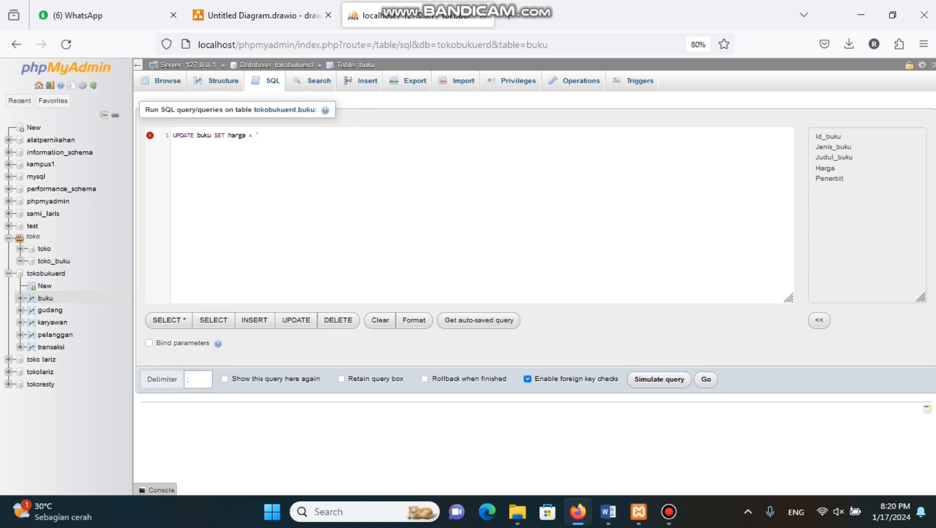
text(150000' WHERE Id)
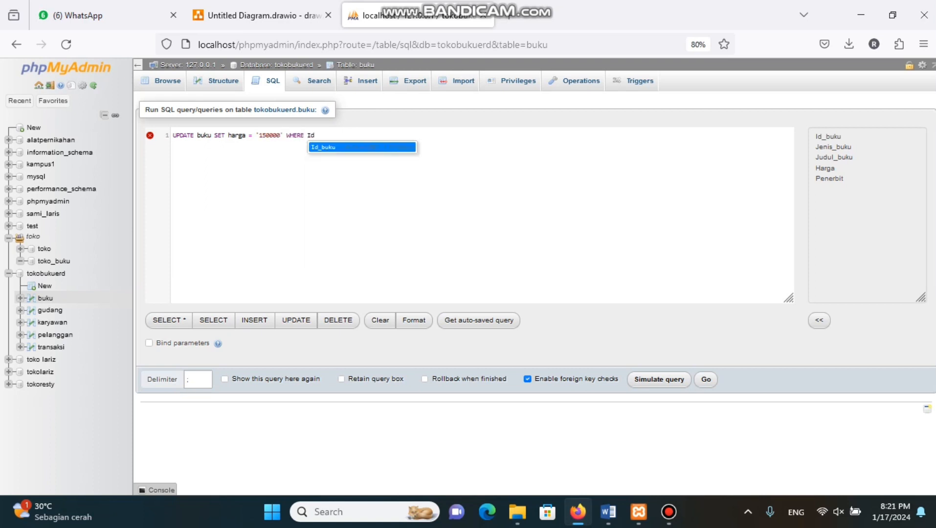
text(_buku = ')
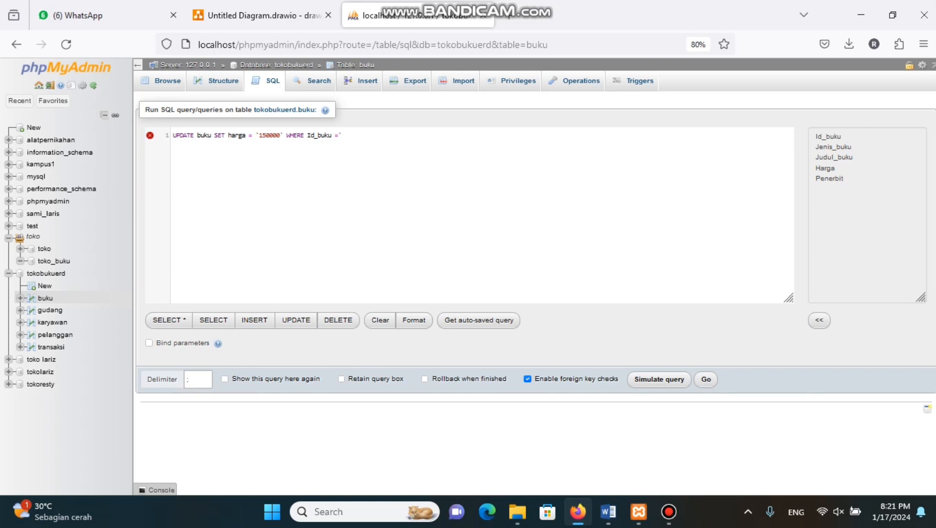
text(220101155';)
click(706, 379)
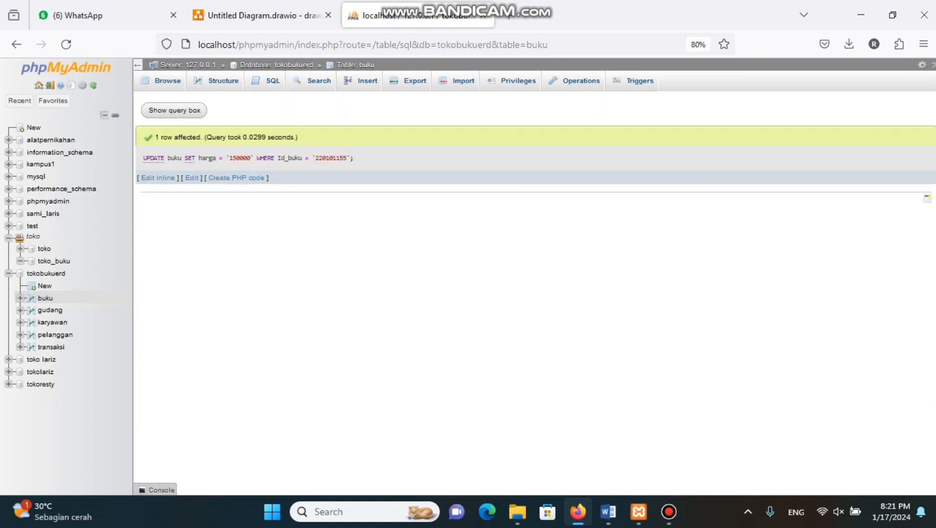
click(167, 82)
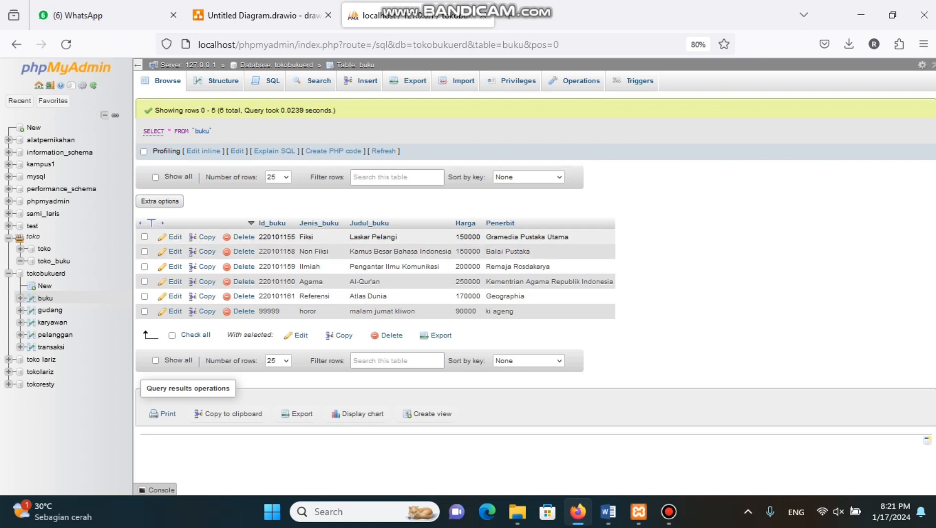
- Run an SQL DELETE on the buku table for the row where Id_buku is '99999', and browse the remaining rows
click(267, 81)
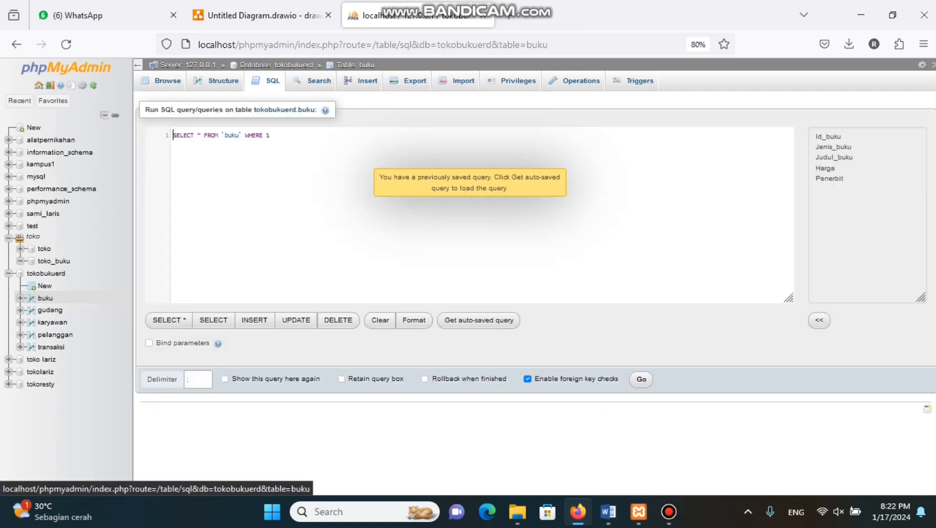
key(ctrl+a)
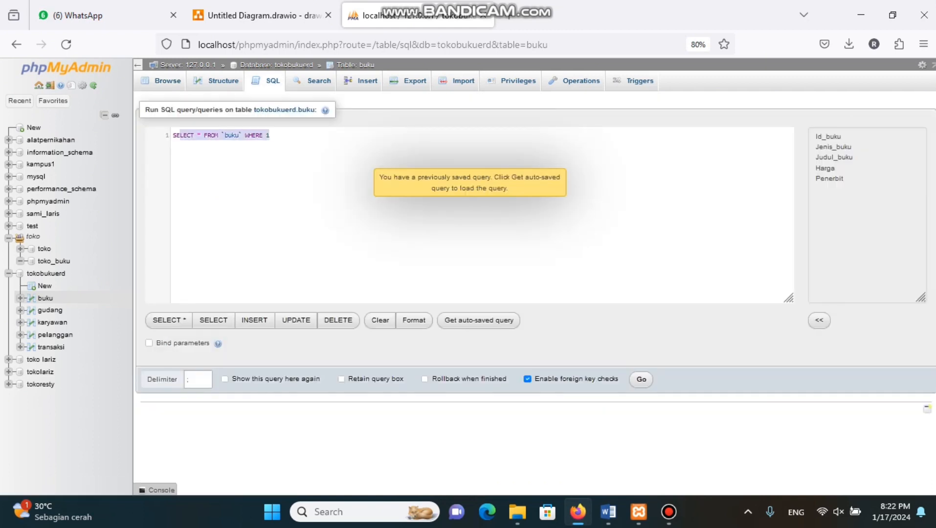
key(BackSpace)
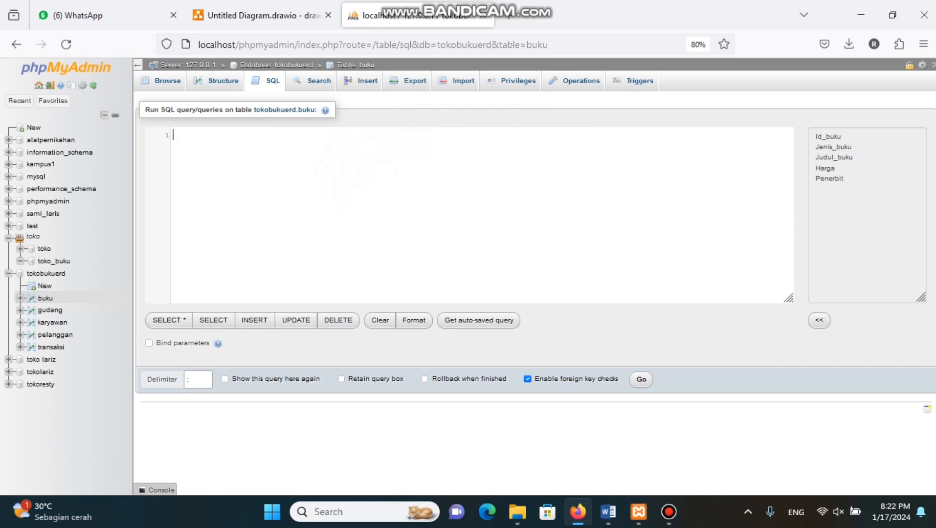
text(D)
key(Return)
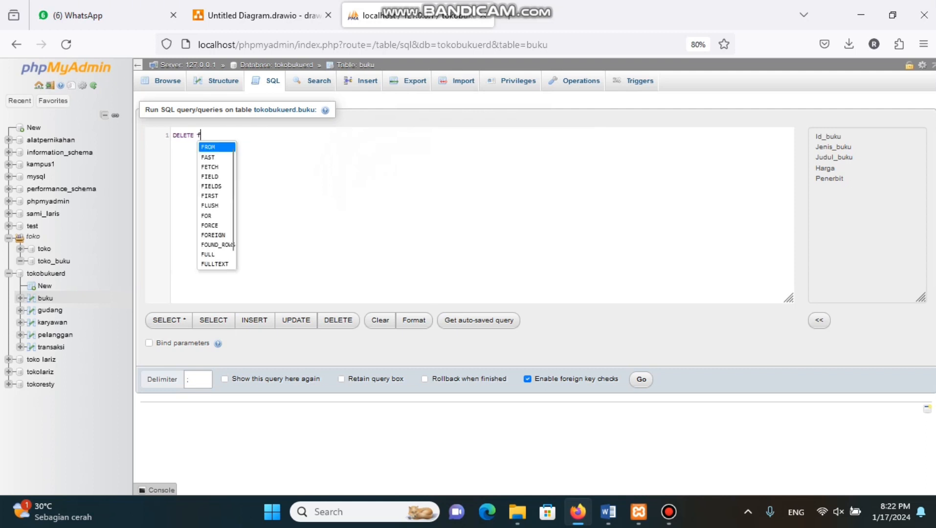
key(Return)
text(buku w)
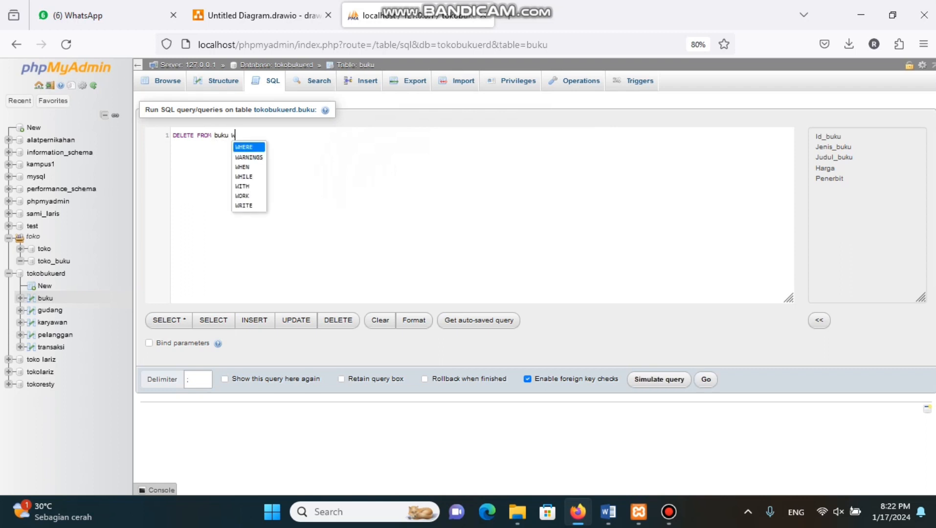
key(Return)
text(Id_buku)
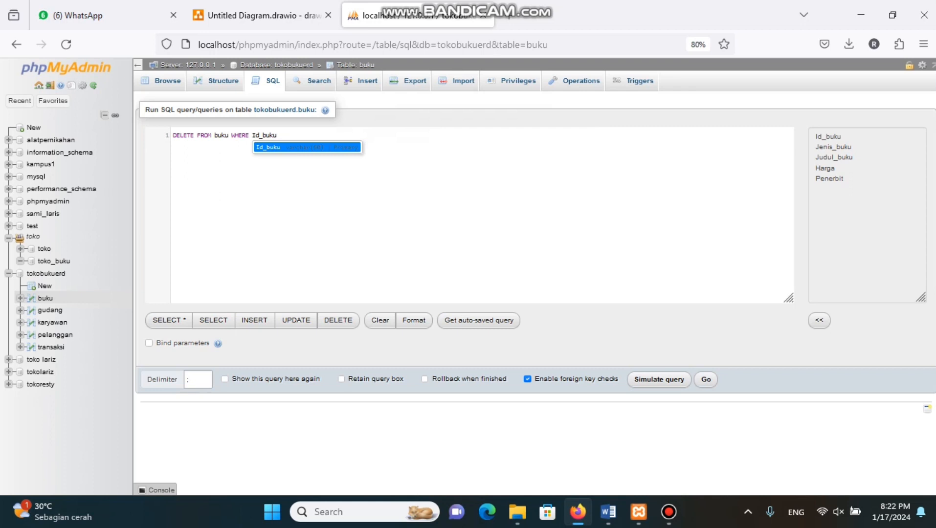
key(Return)
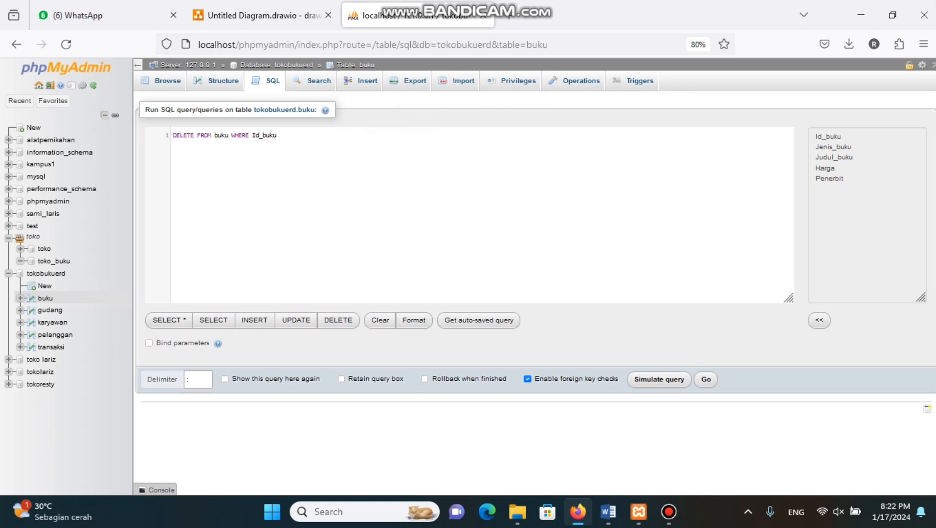
text(= '99999';)
click(706, 379)
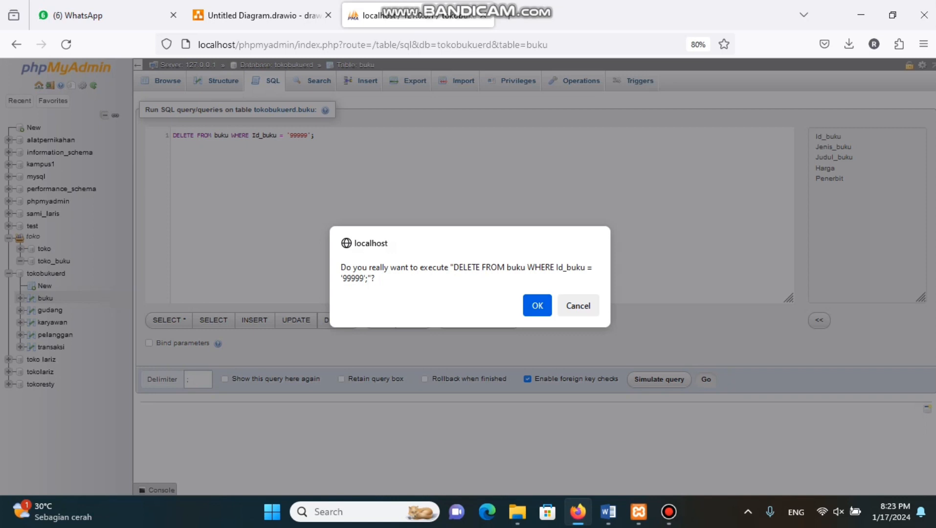
key(Return)
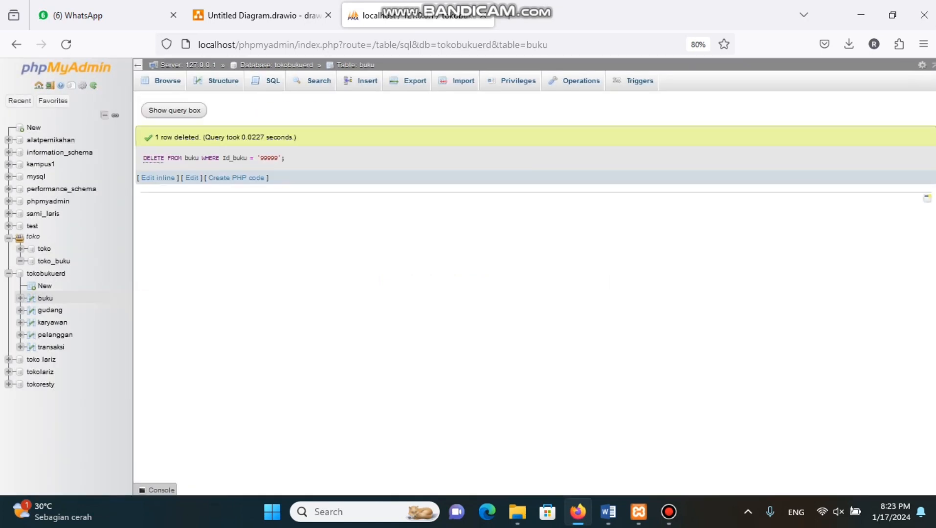
click(167, 82)
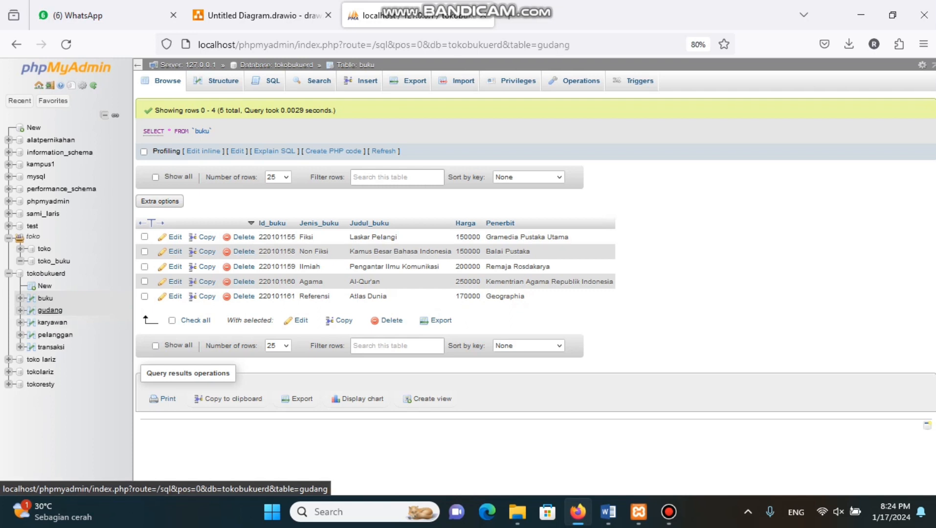
- Query the gudang table for the average stock with SELECT AVG (Jumlah_stok) AS rata_rata_Jumlah_stok FROM gudang;
click(50, 310)
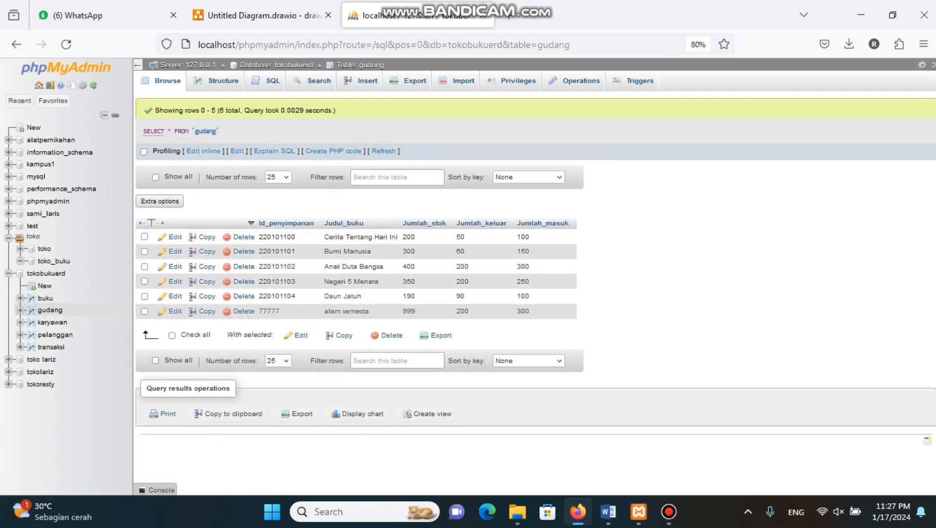
click(267, 81)
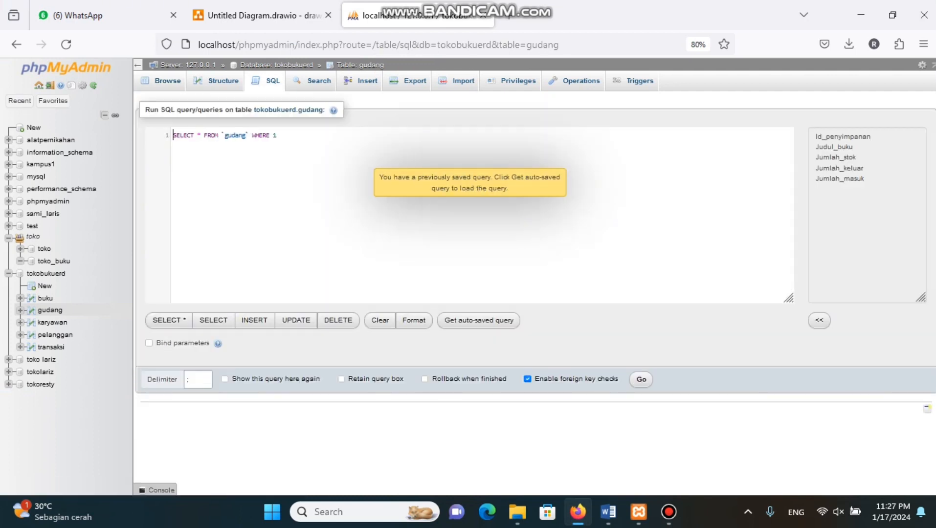
drag(277, 136, 197, 135)
key(BackSpace)
text(A)
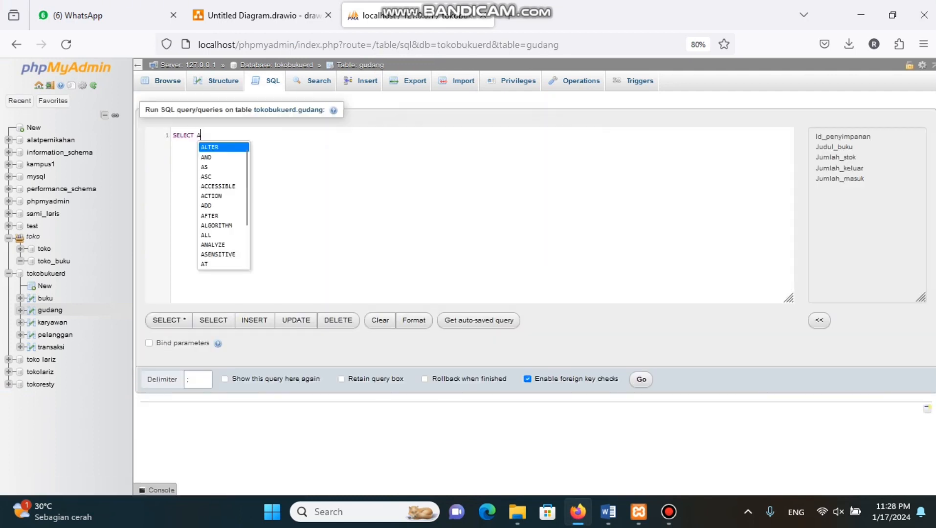
text(VG (Jumlah_stok) AS r)
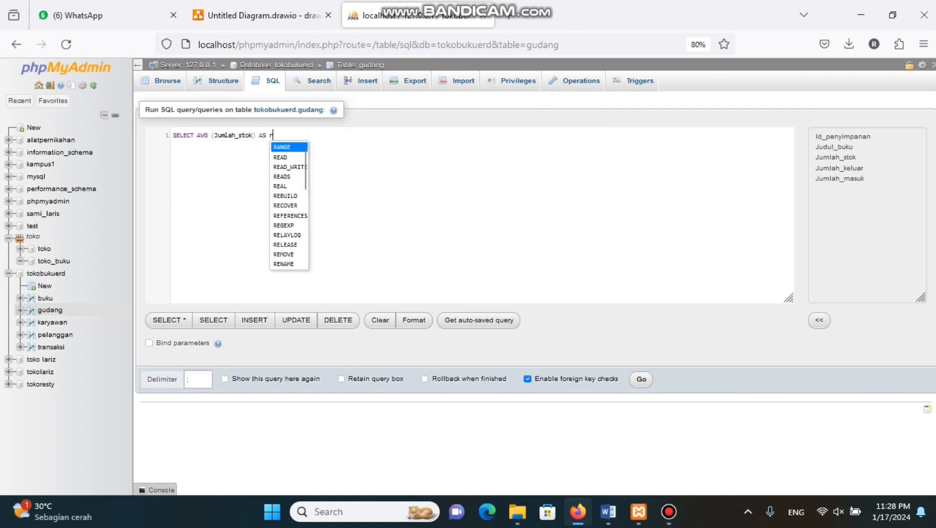
text(ata_rata_)
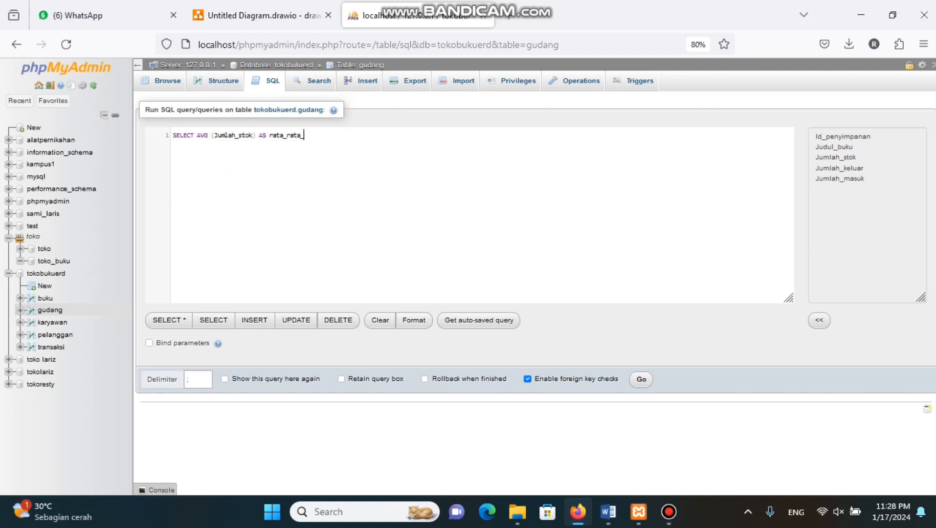
text(Jumlah_stok F)
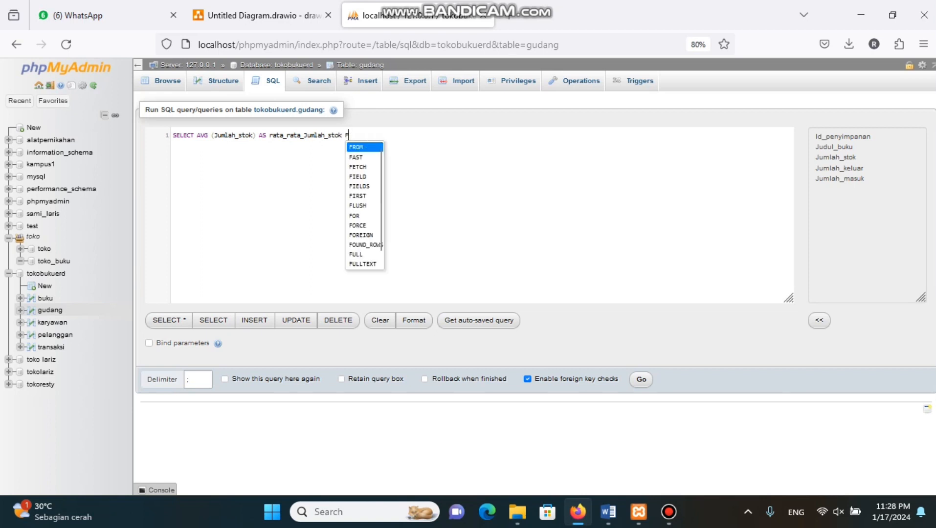
text(ROM gudang;)
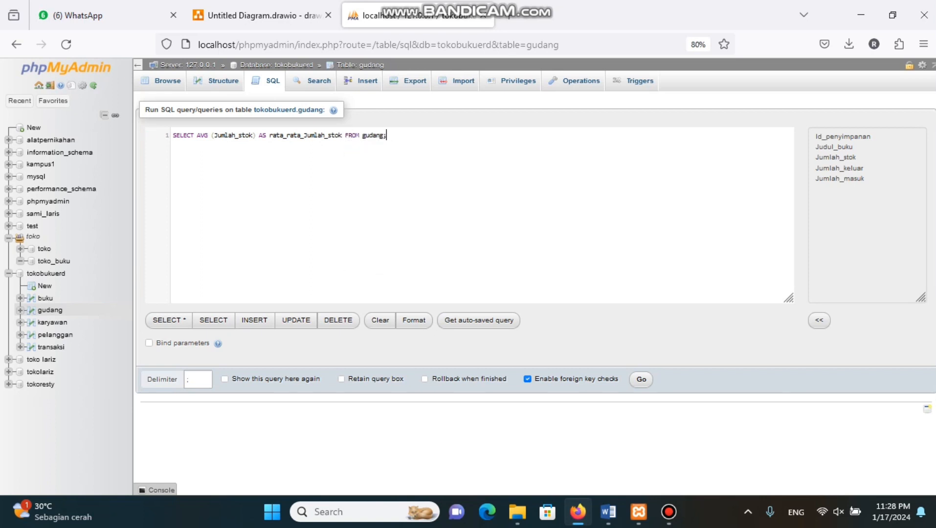
key(ctrl+Return)
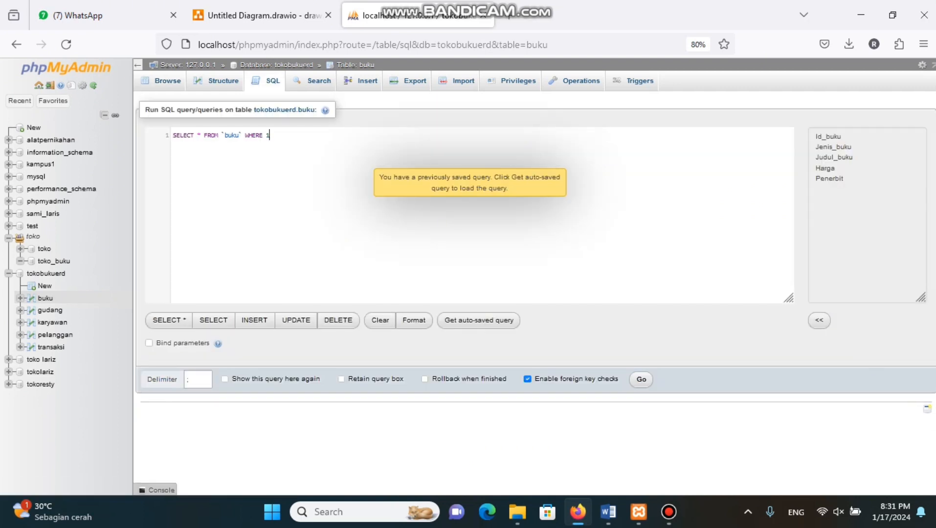
- Query all buku rows sorted by ascending price with SELECT * FROM `buku` ORDER BY harga ASC;
drag(271, 135, 243, 136)
key(BackSpace)
text(O)
text(RDER B)
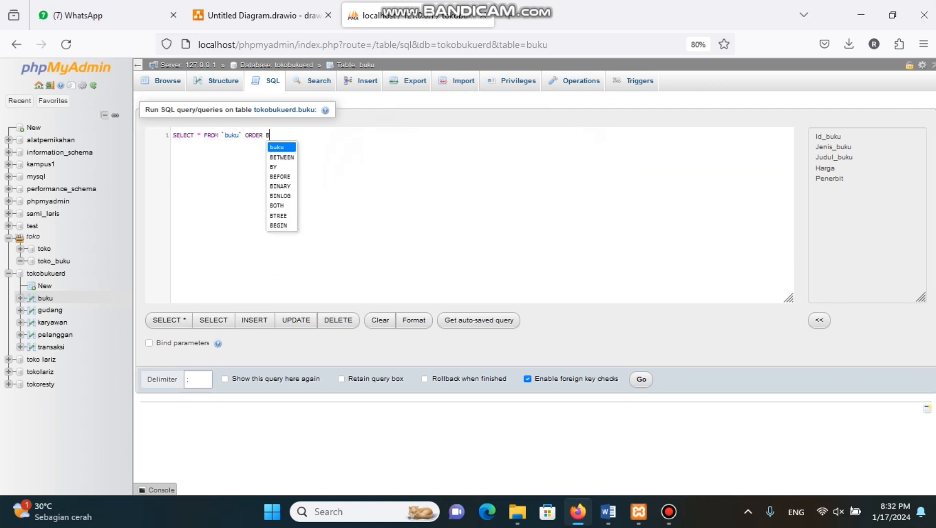
text(Y harga ASC;)
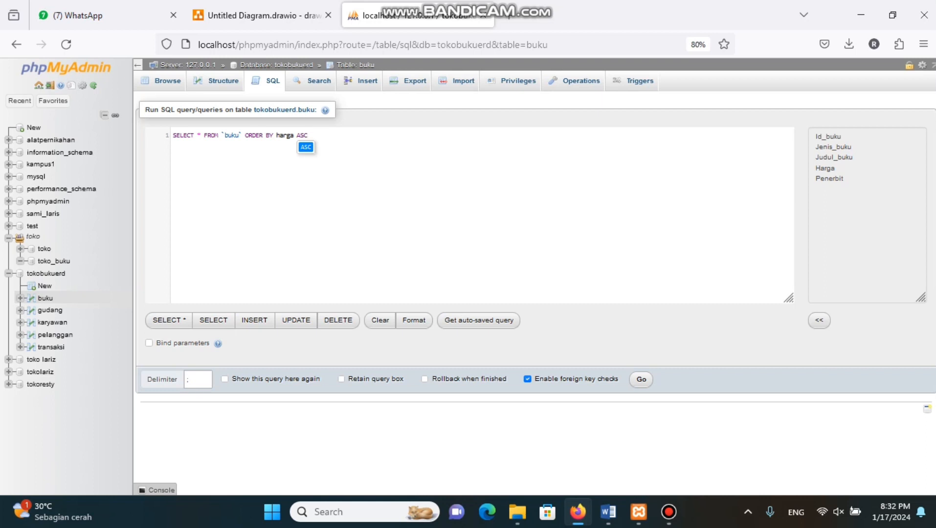
key(ctrl+Return)
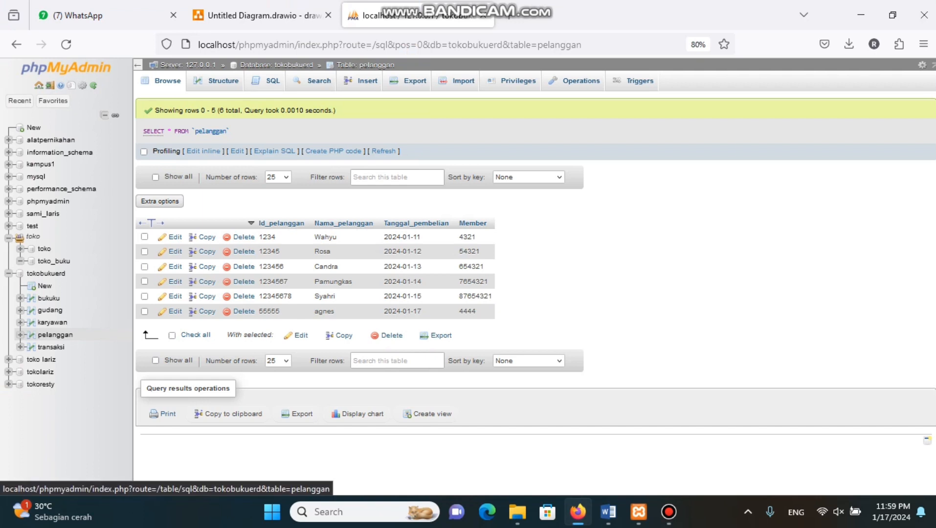
- Query the pelanggan table with SELECT * and a WHERE condition matching Id_pelanggan to the first customer's ID
click(54, 336)
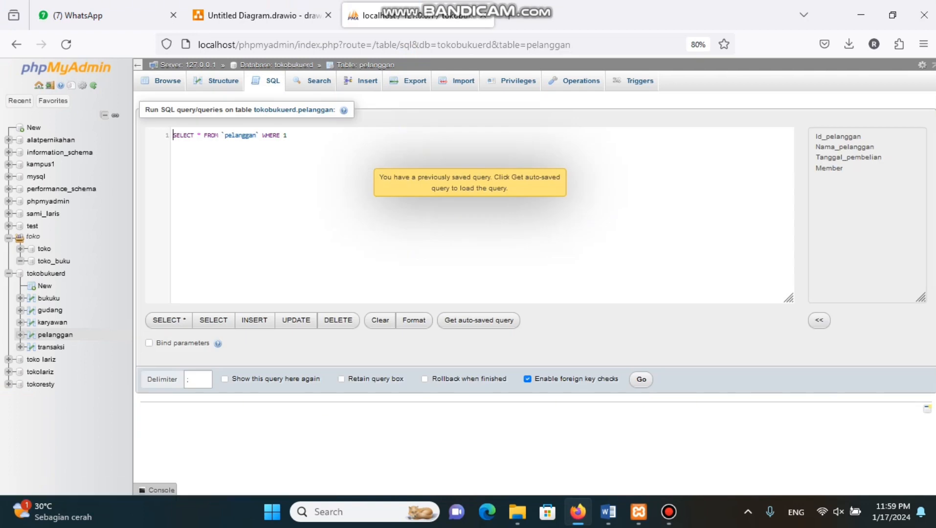
drag(288, 135, 280, 135)
key(BackSpace)
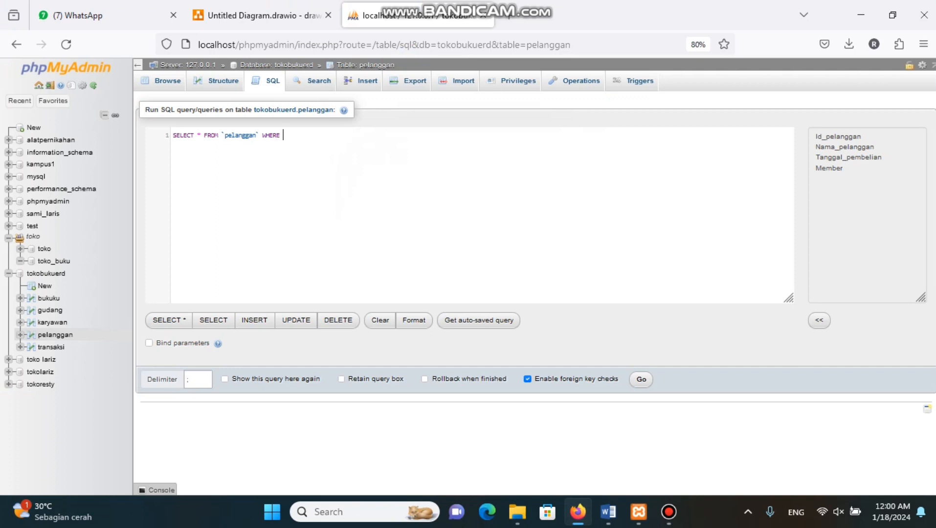
text(Id_p)
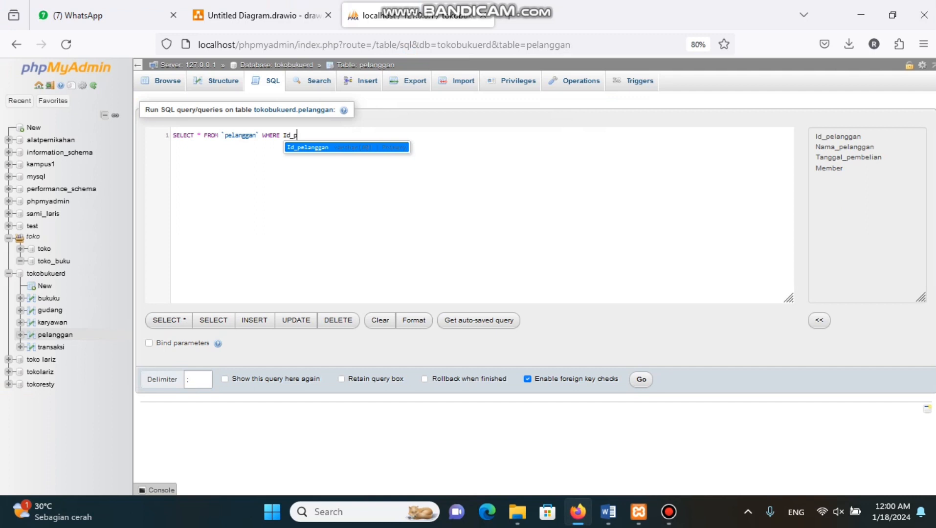
text(elanggan )
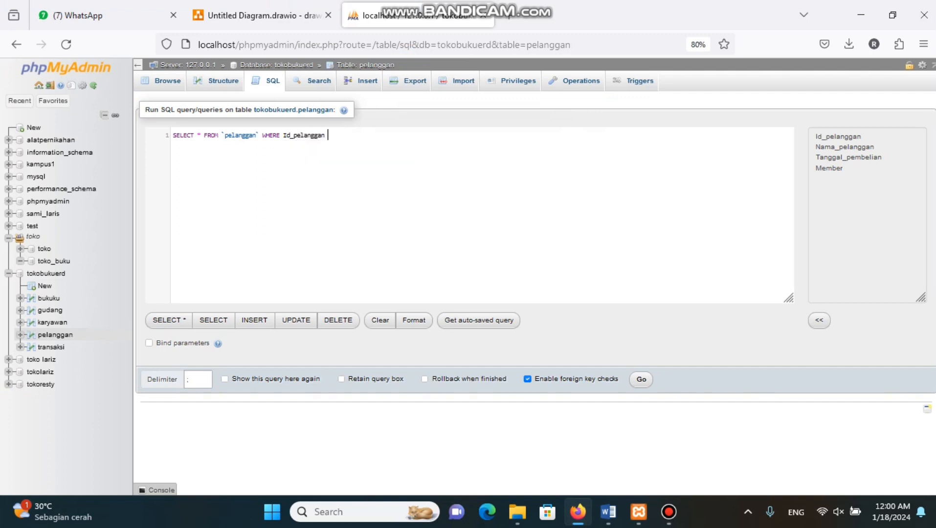
text(='1234';)
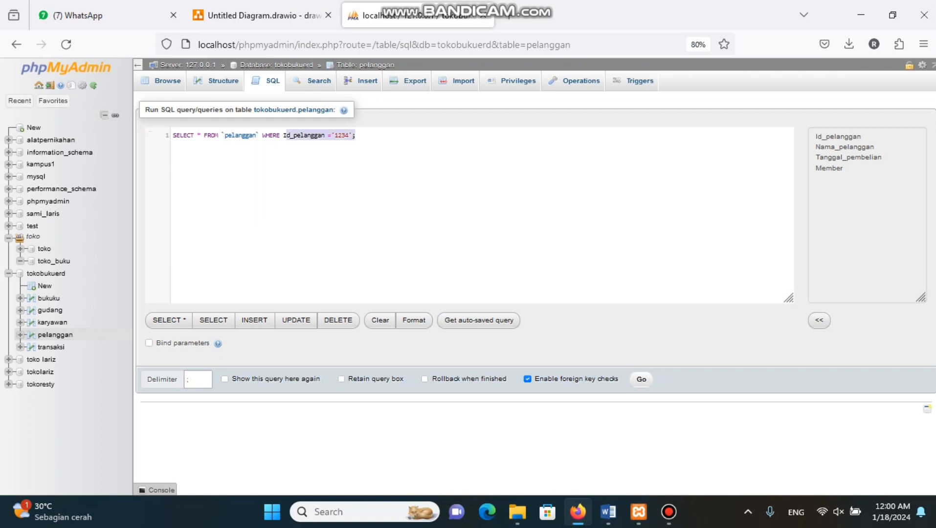
key(ctrl+Return)
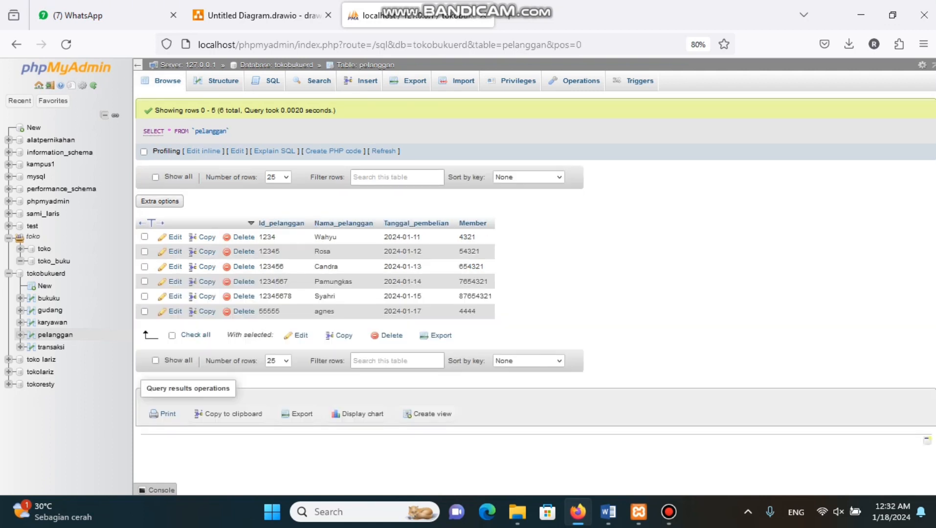
- Query every row of the pelanggan table without a condition, using SELECT * FROM `pelanggan`
click(266, 80)
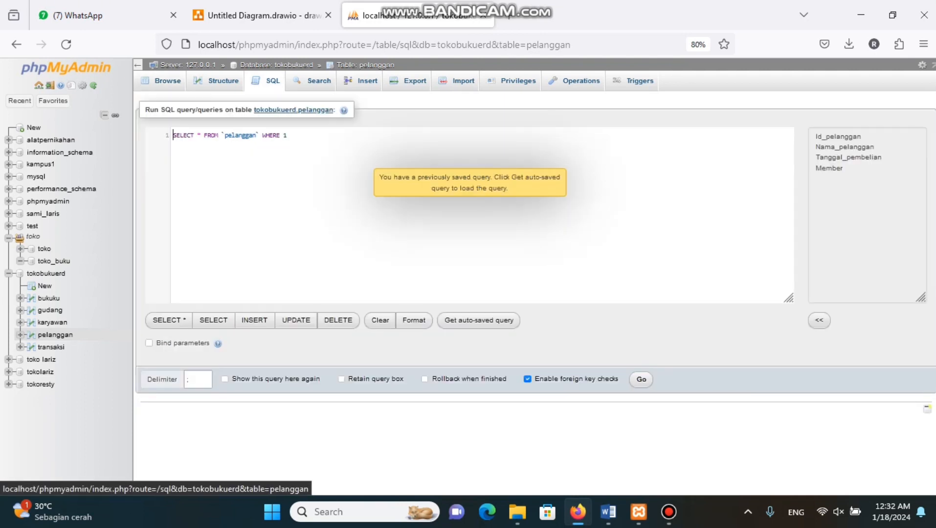
click(289, 136)
key(BackSpace)
key(BackSpace)
key(BackSpace)
key(BackSpace)
key(BackSpace)
key(BackSpace)
key(BackSpace)
key(BackSpace)
key(ctrl+Return)
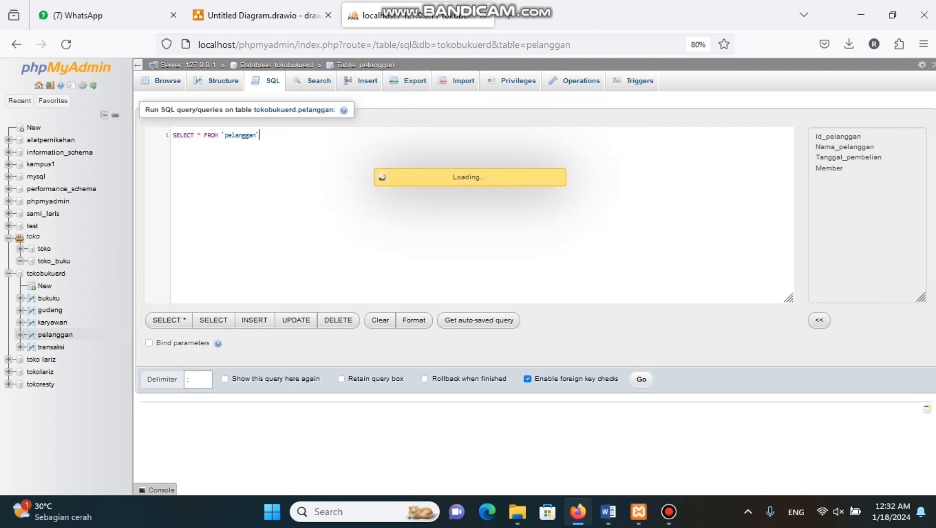